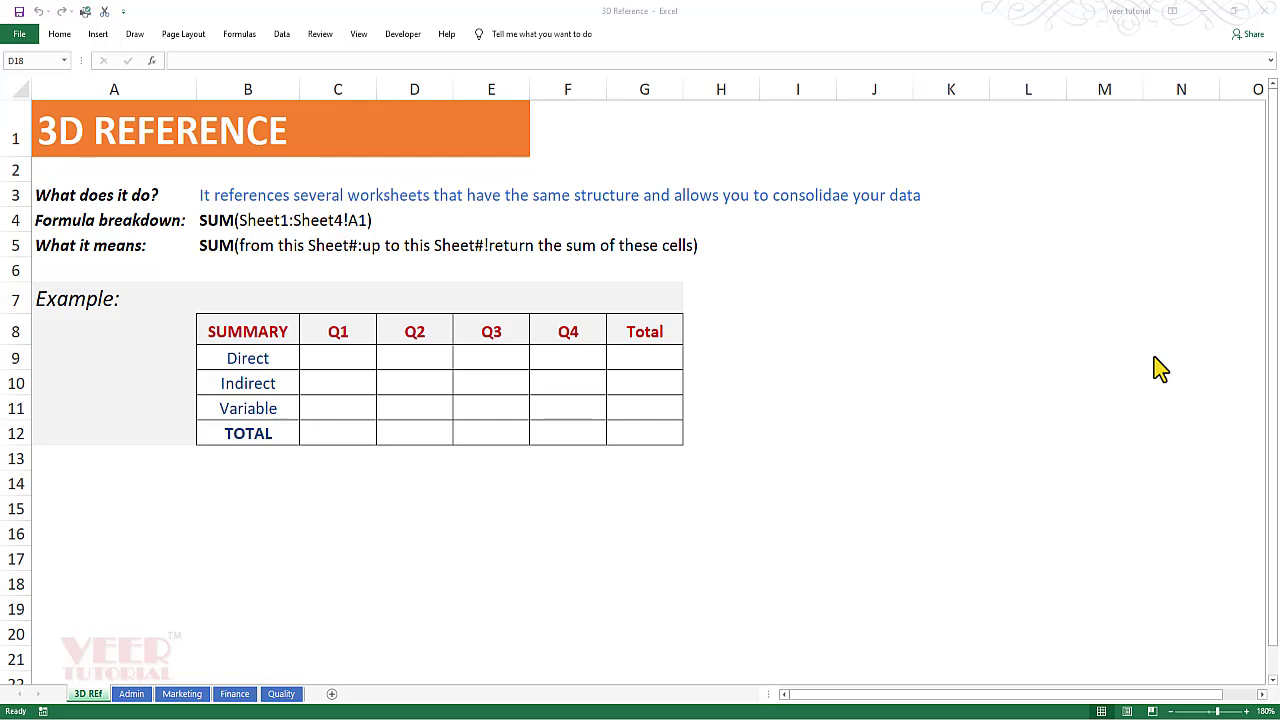
# Step: Look through the quarterly tables on the Admin, Marketing and Finance sheets and return to the 3D REf summary sheet
pyautogui.click(752, 514)
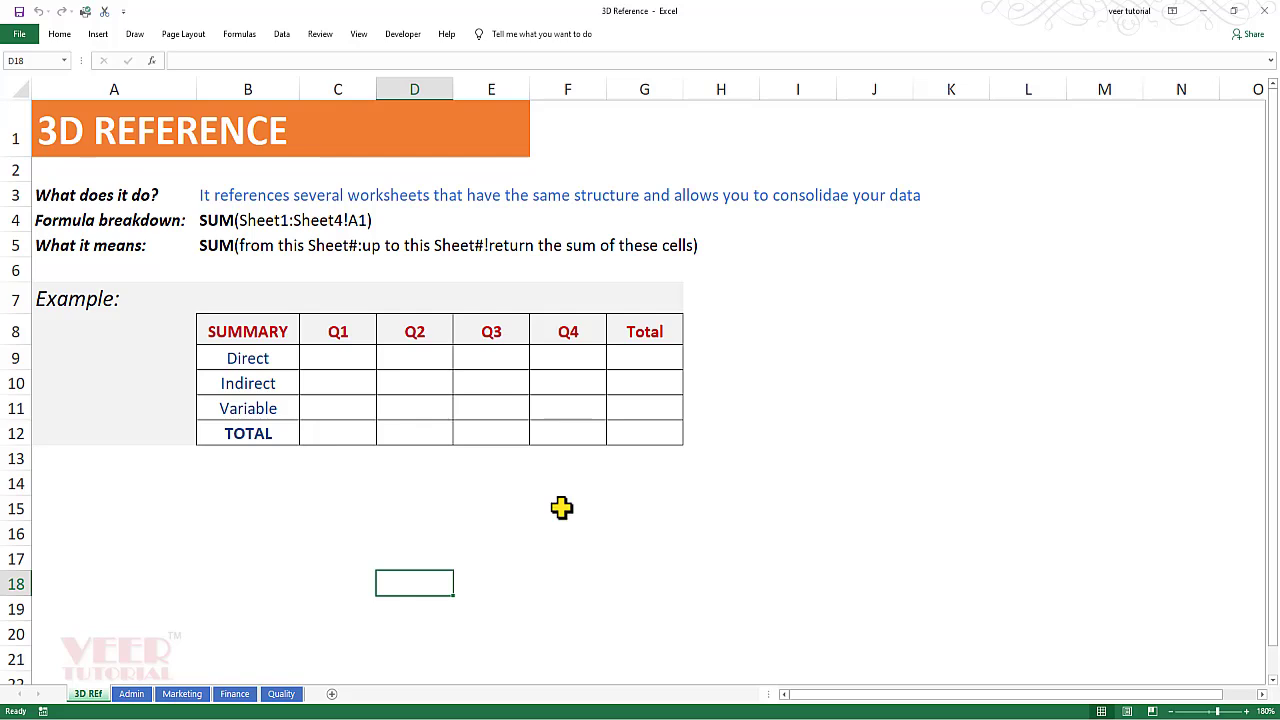
pyautogui.click(224, 587)
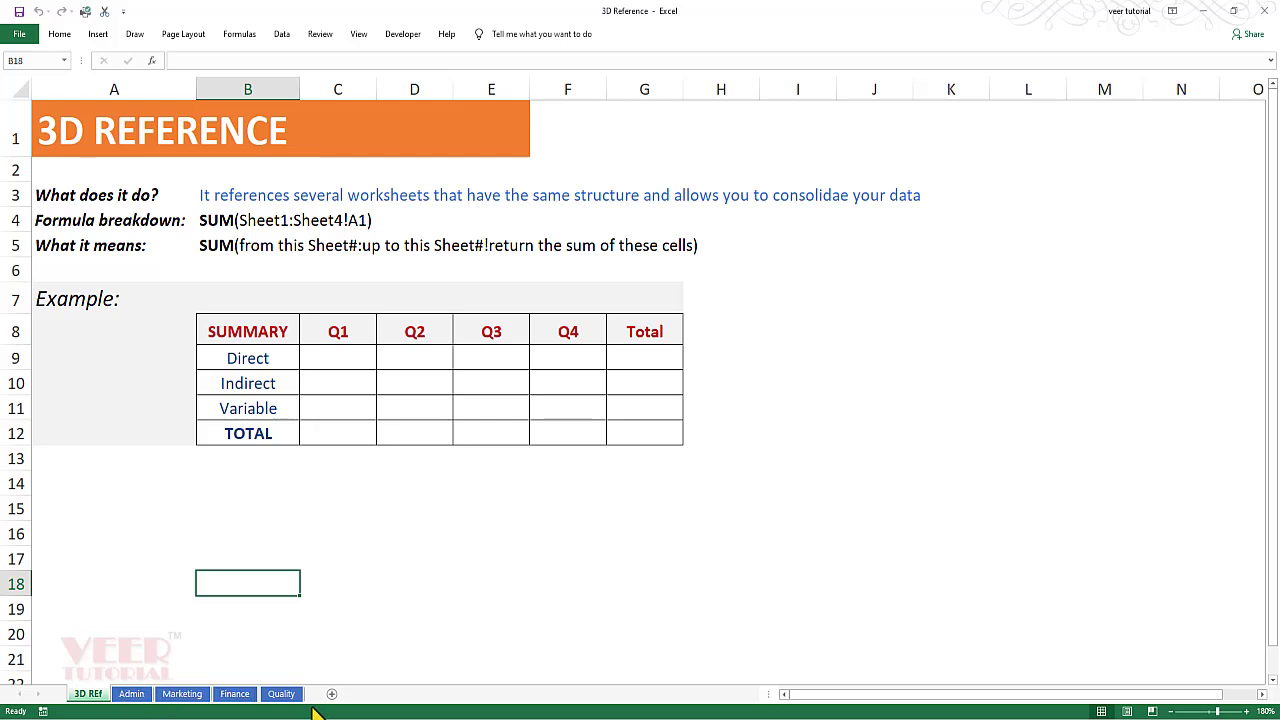
pyautogui.click(128, 692)
pyautogui.click(205, 474)
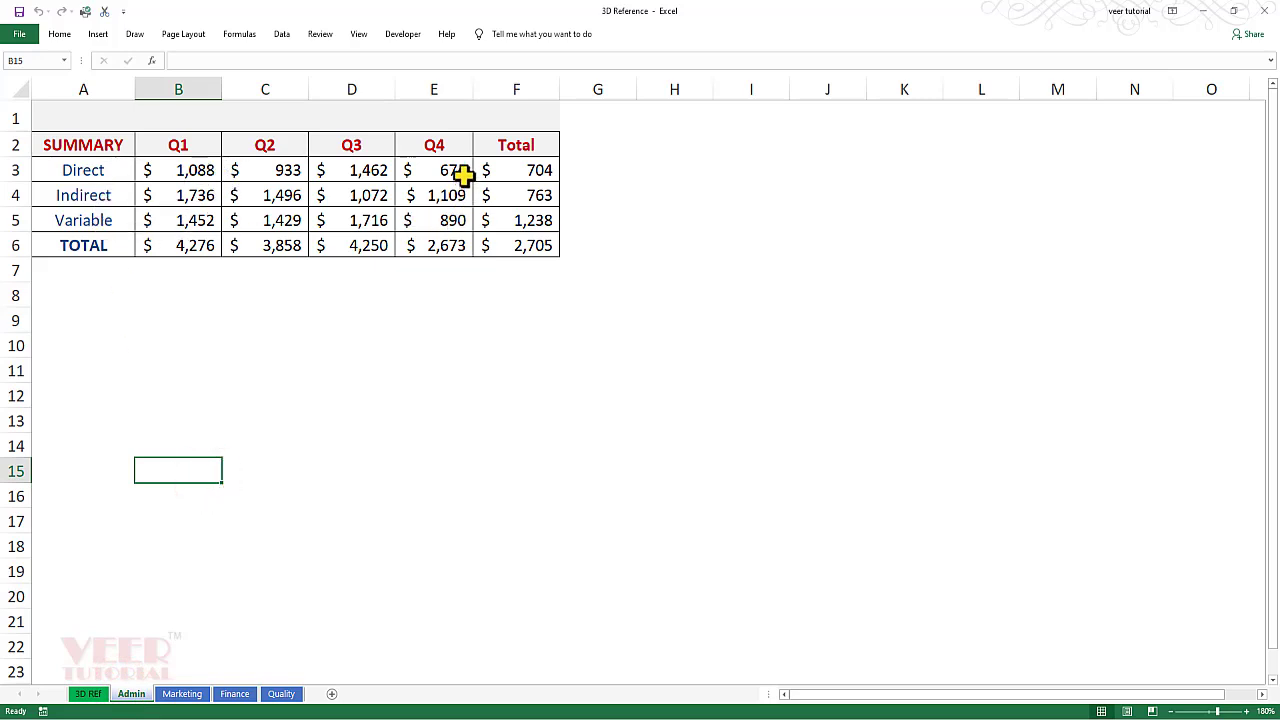
pyautogui.hotkey('ctrl', 'pagedown')
pyautogui.hotkey('ctrl', 'pagedown')
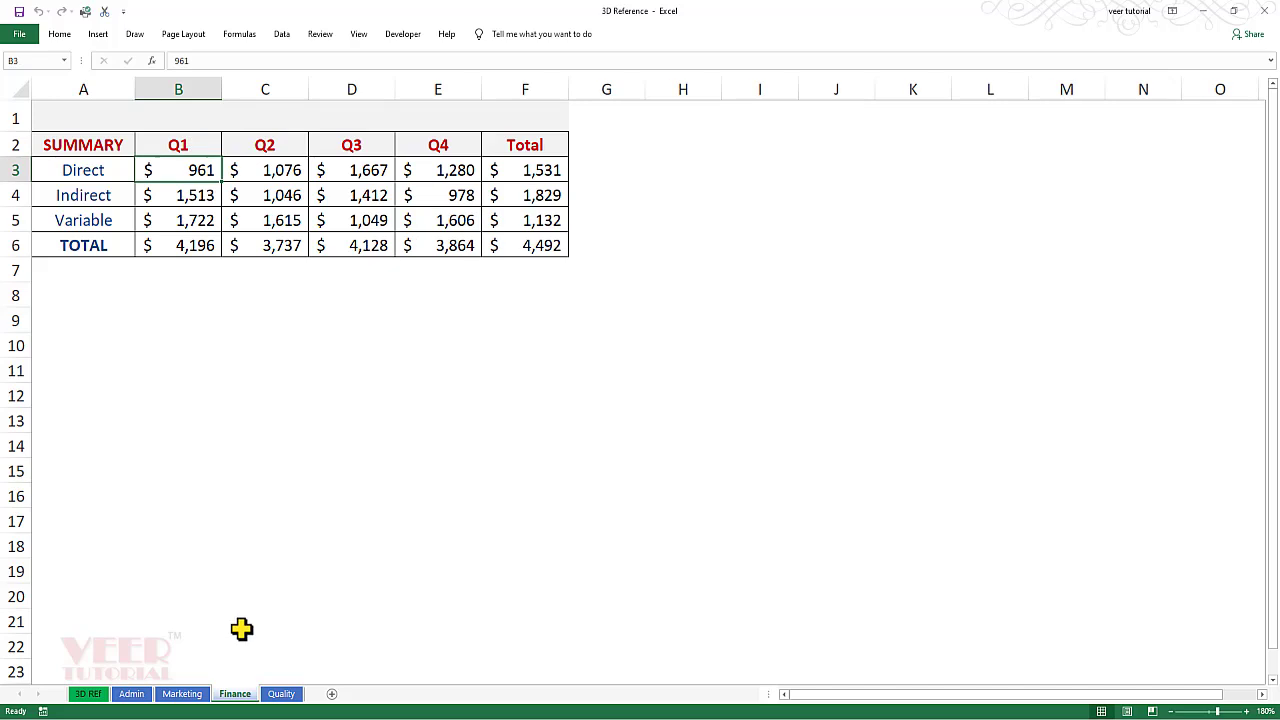
pyautogui.click(88, 694)
pyautogui.click(426, 508)
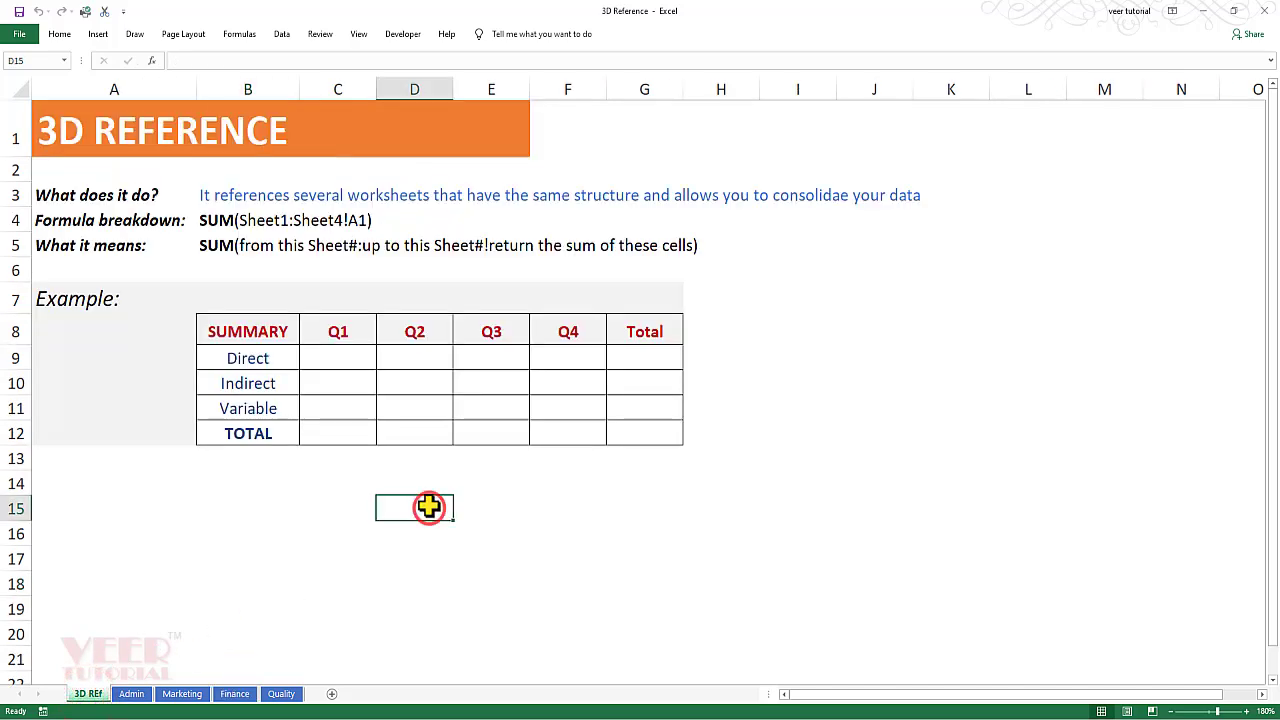
# Step: Begin a SUM formula in the Q1 Direct cell C9 with cell B3 of the Admin and Marketing sheets as separate arguments
pyautogui.click(358, 359)
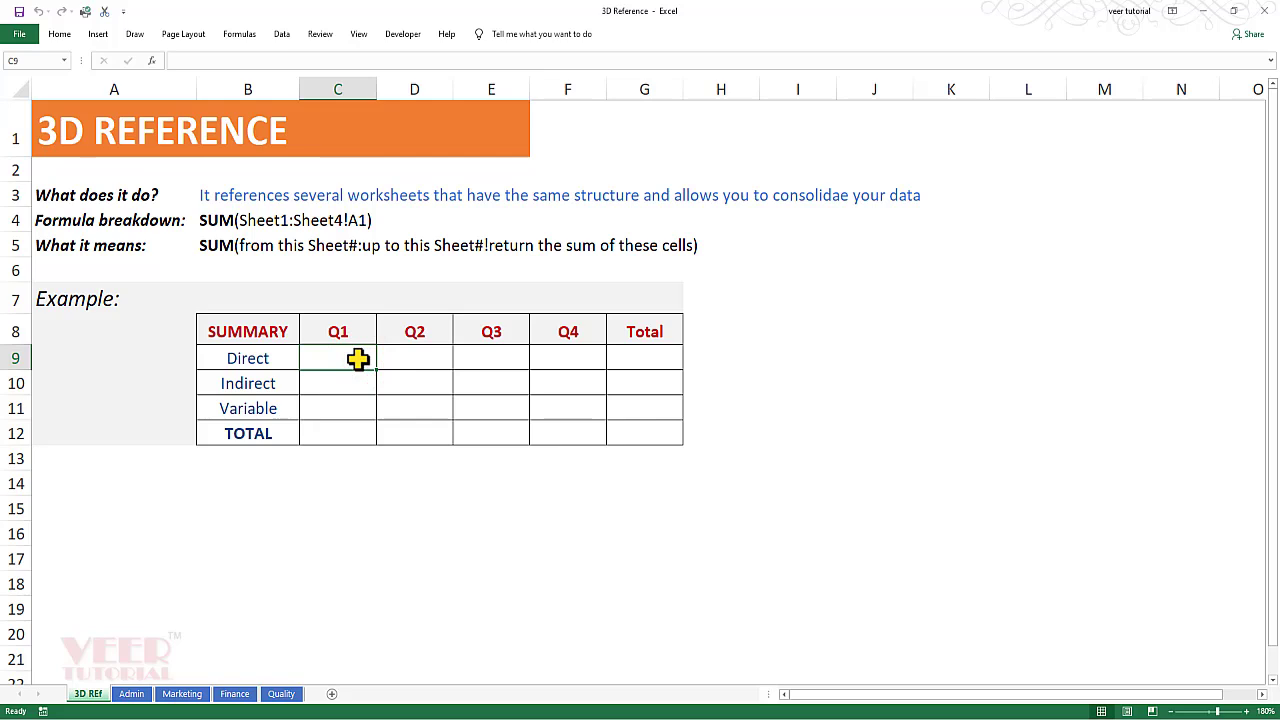
pyautogui.write('=')
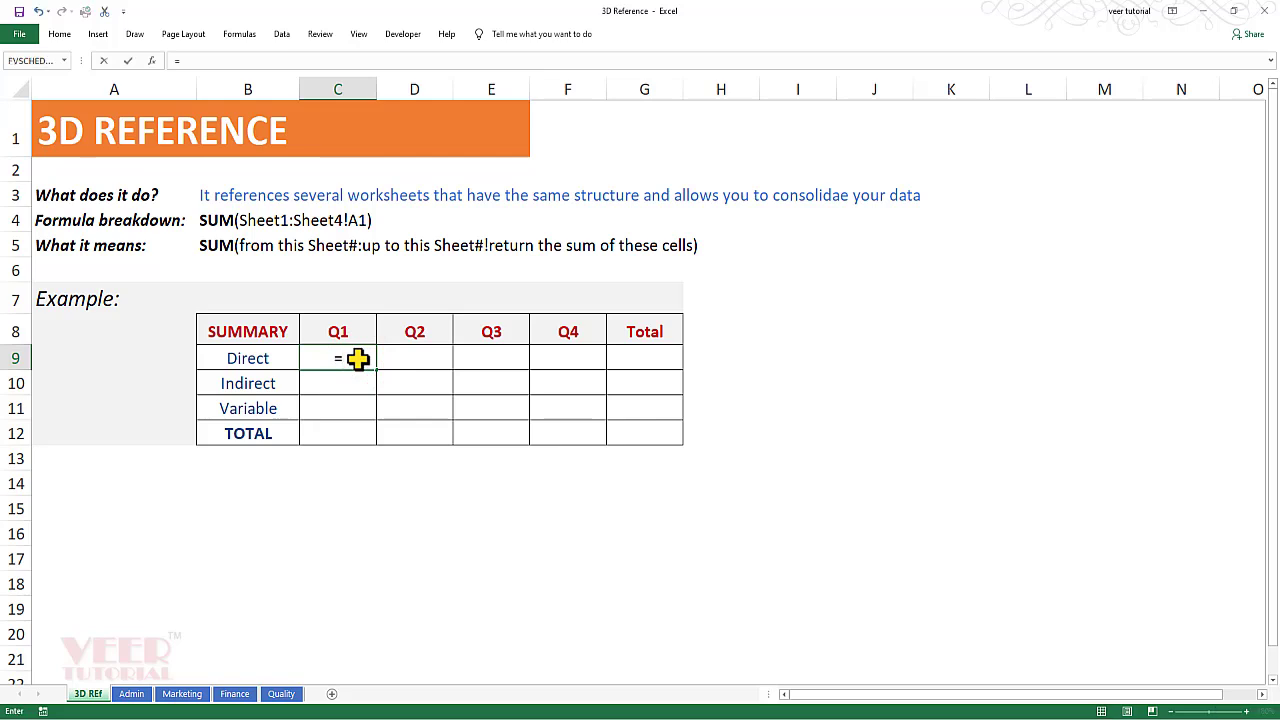
pyautogui.write('sum')
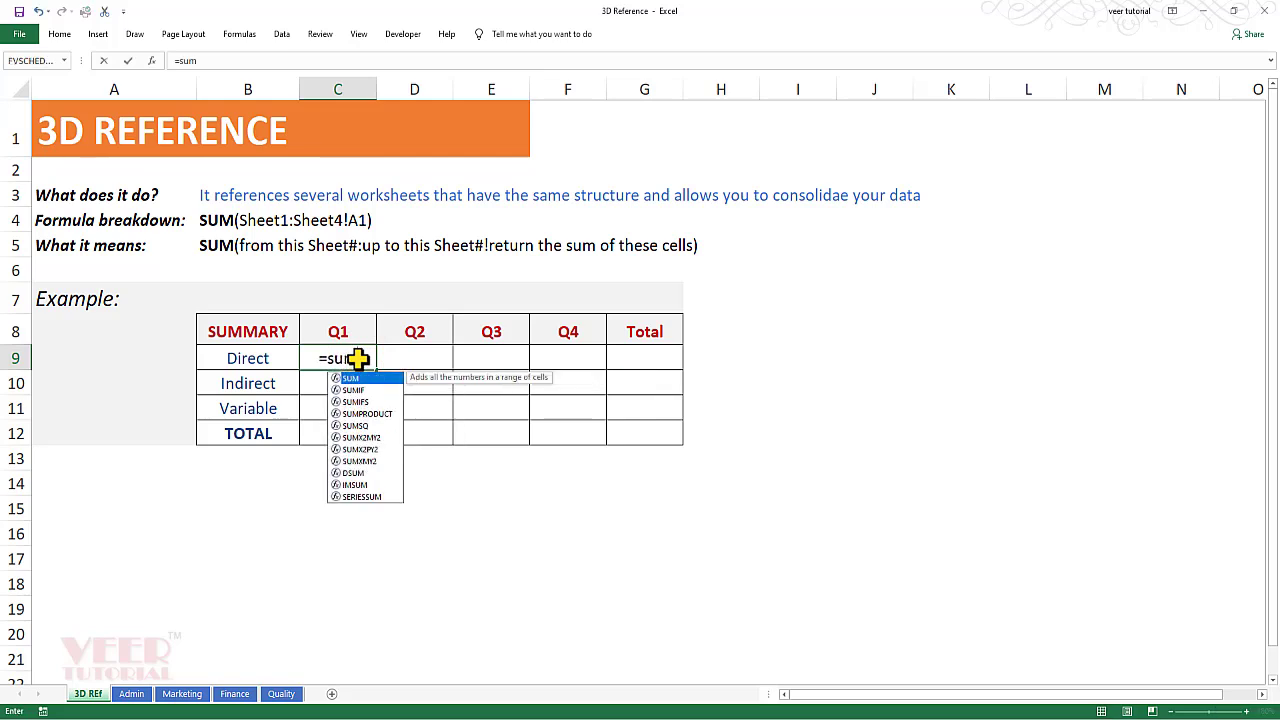
pyautogui.press('Tab')
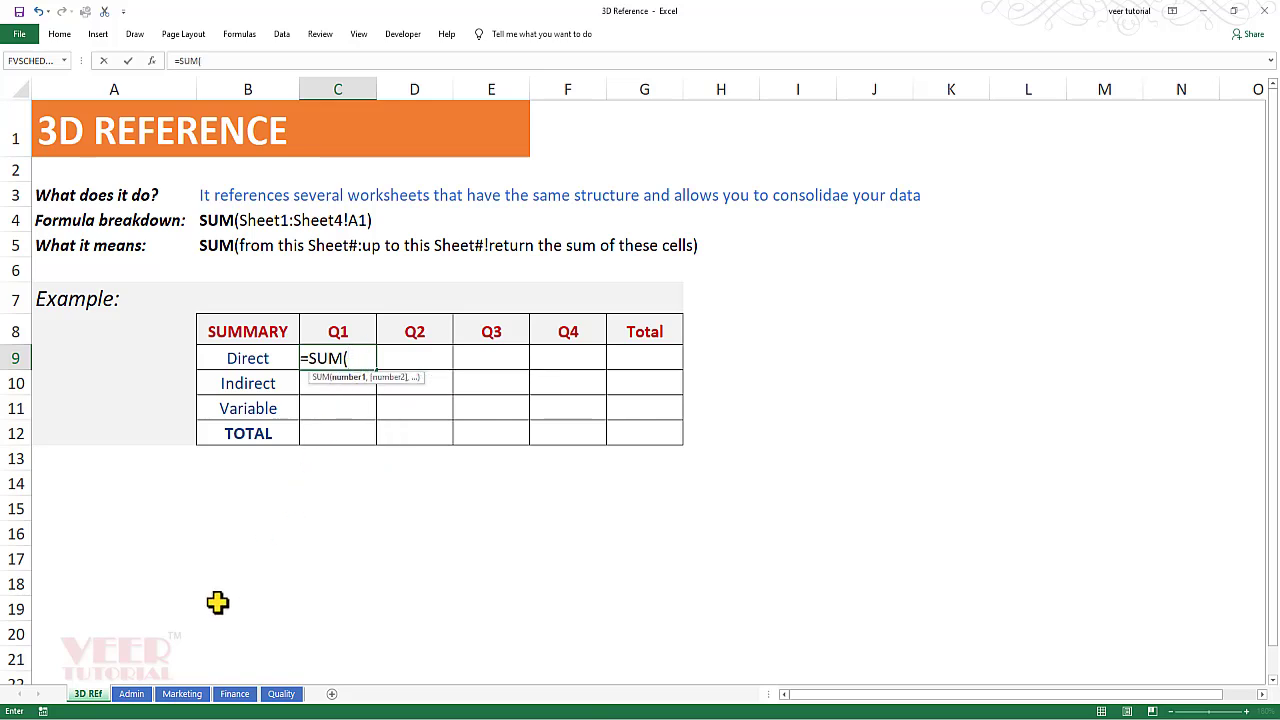
pyautogui.click(132, 694)
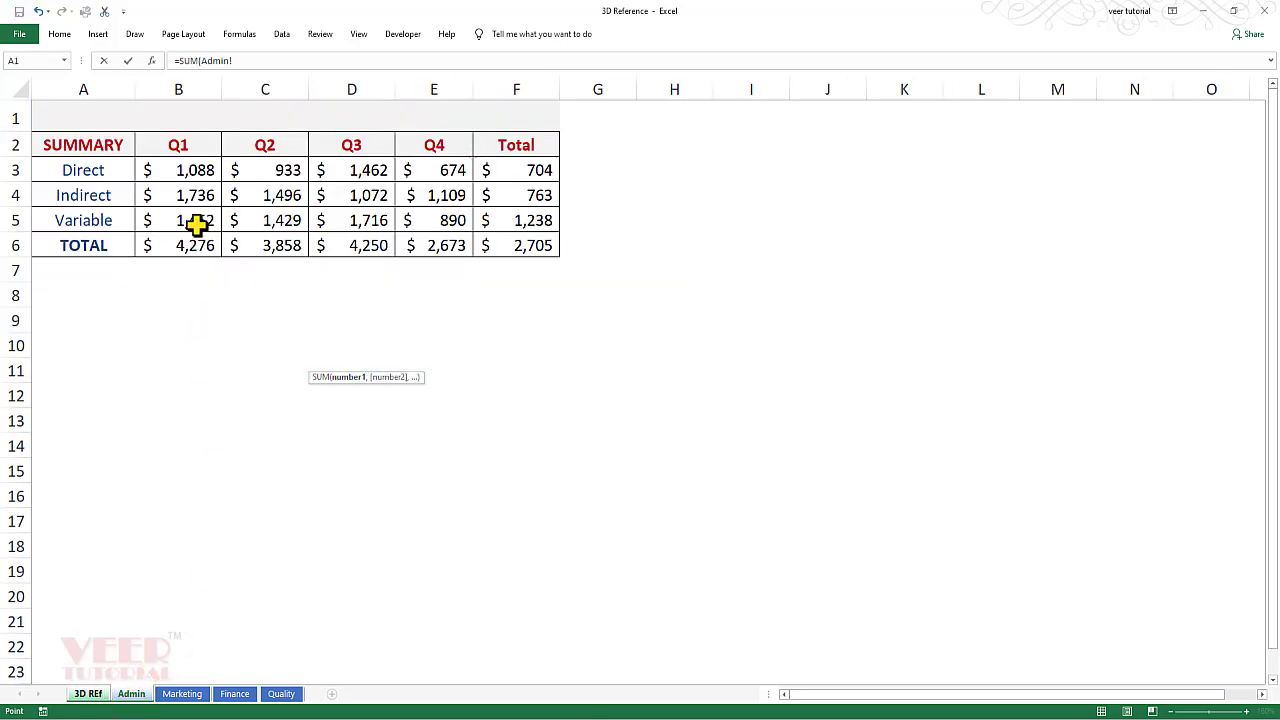
pyautogui.click(176, 170)
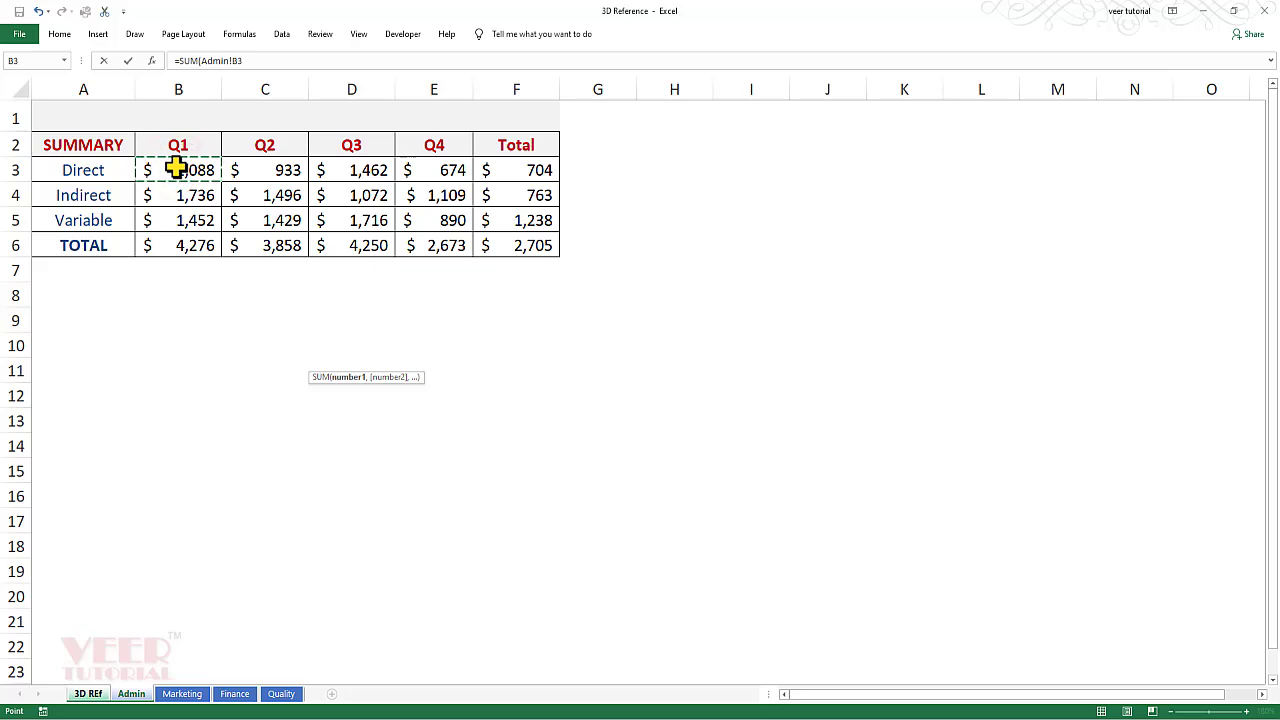
pyautogui.write(',')
pyautogui.click(182, 694)
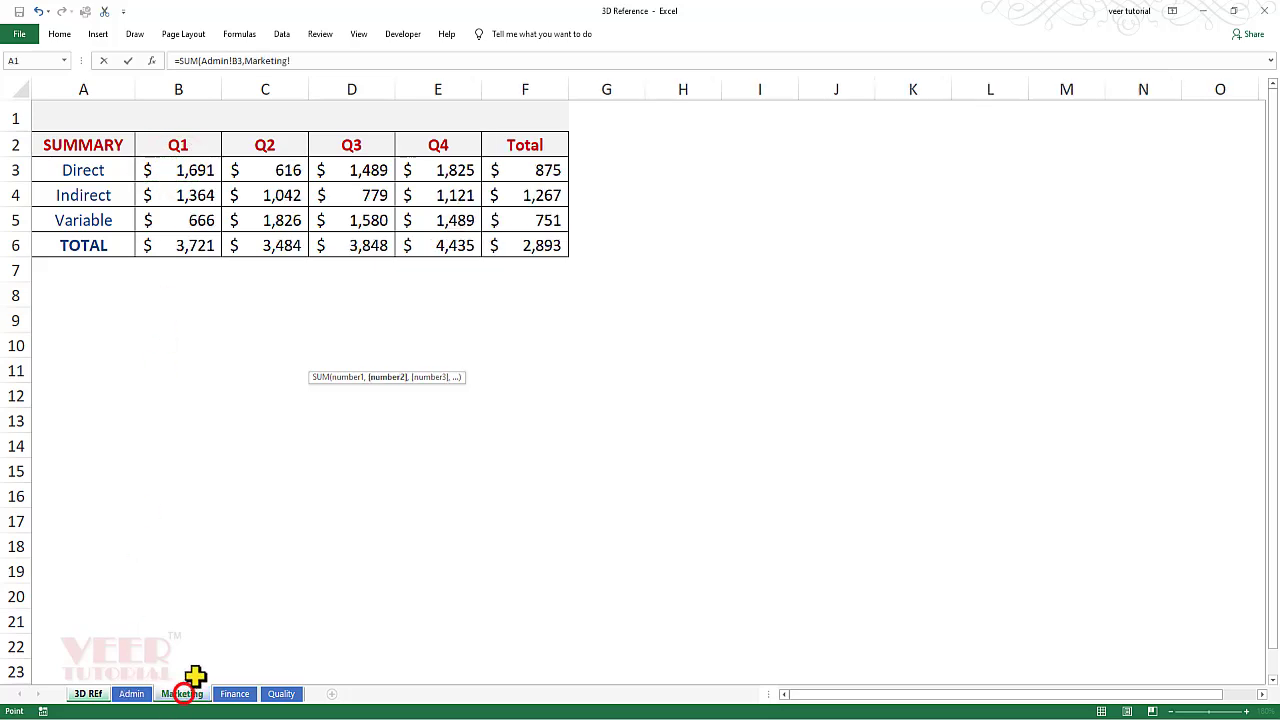
pyautogui.click(187, 170)
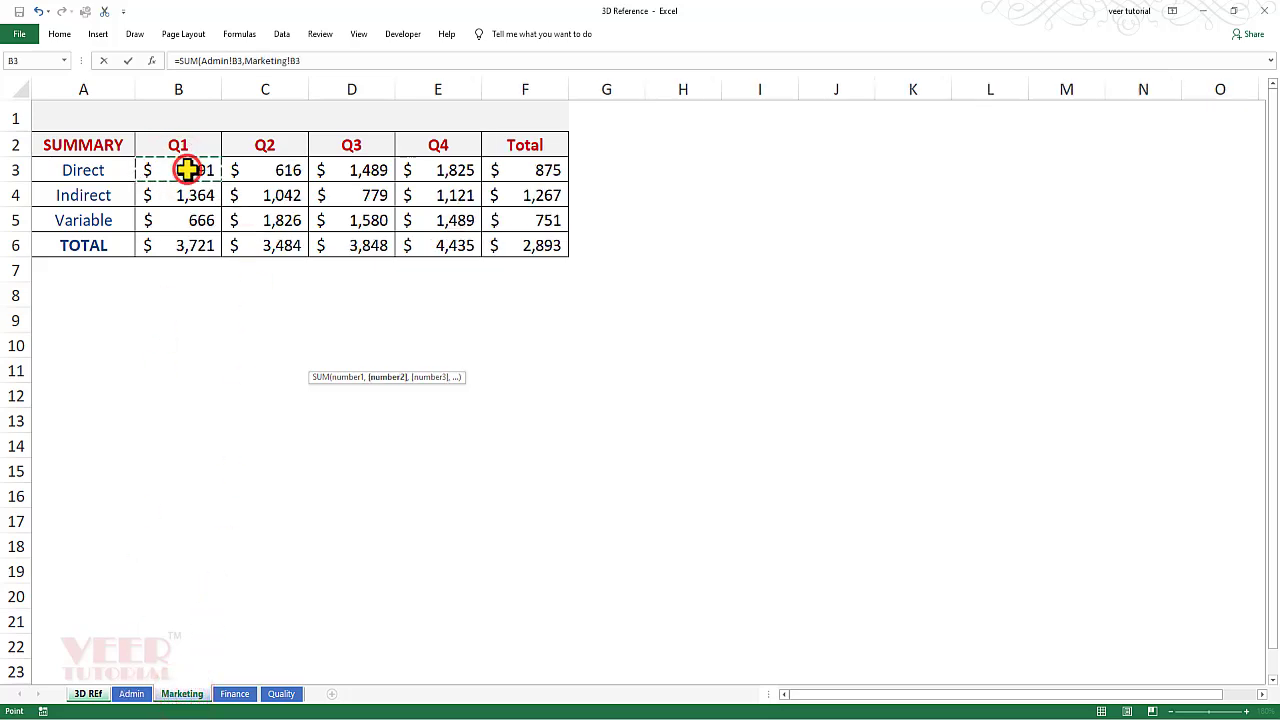
# Step: Complete the C9 SUM formula with cell B3 of the Finance and Quality sheets, and undo the entered formula
pyautogui.write(',')
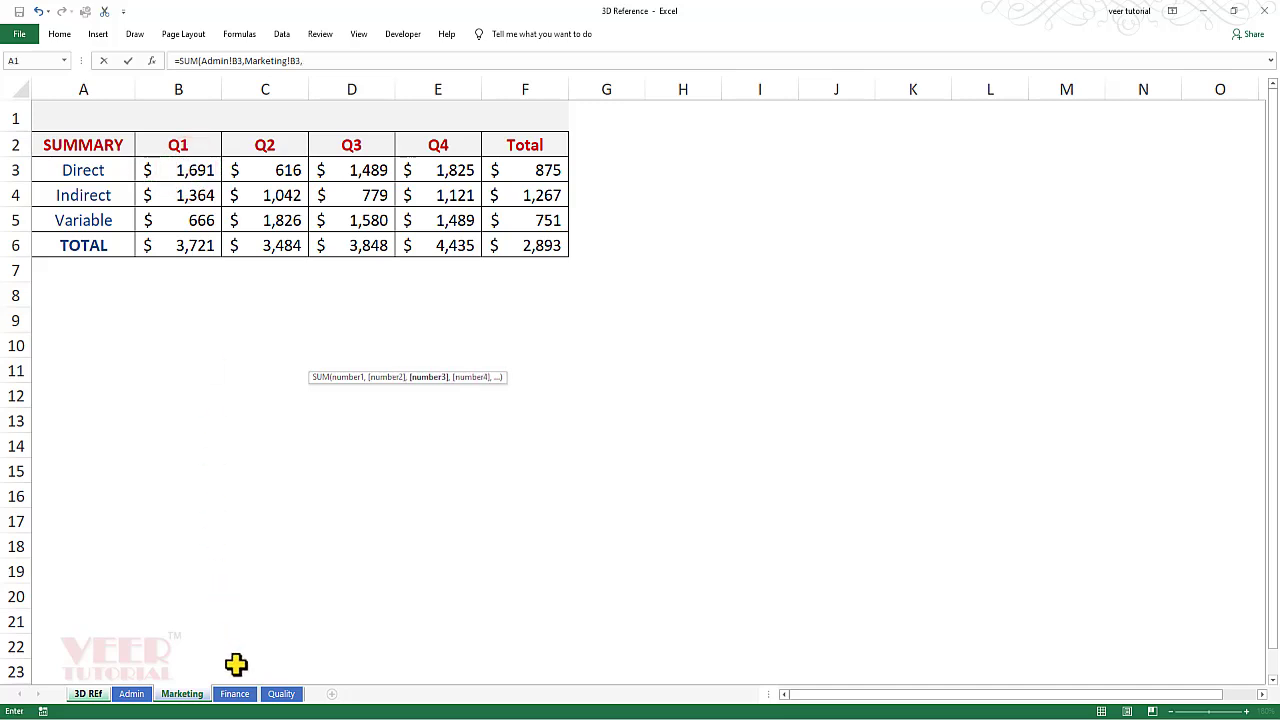
pyautogui.click(237, 694)
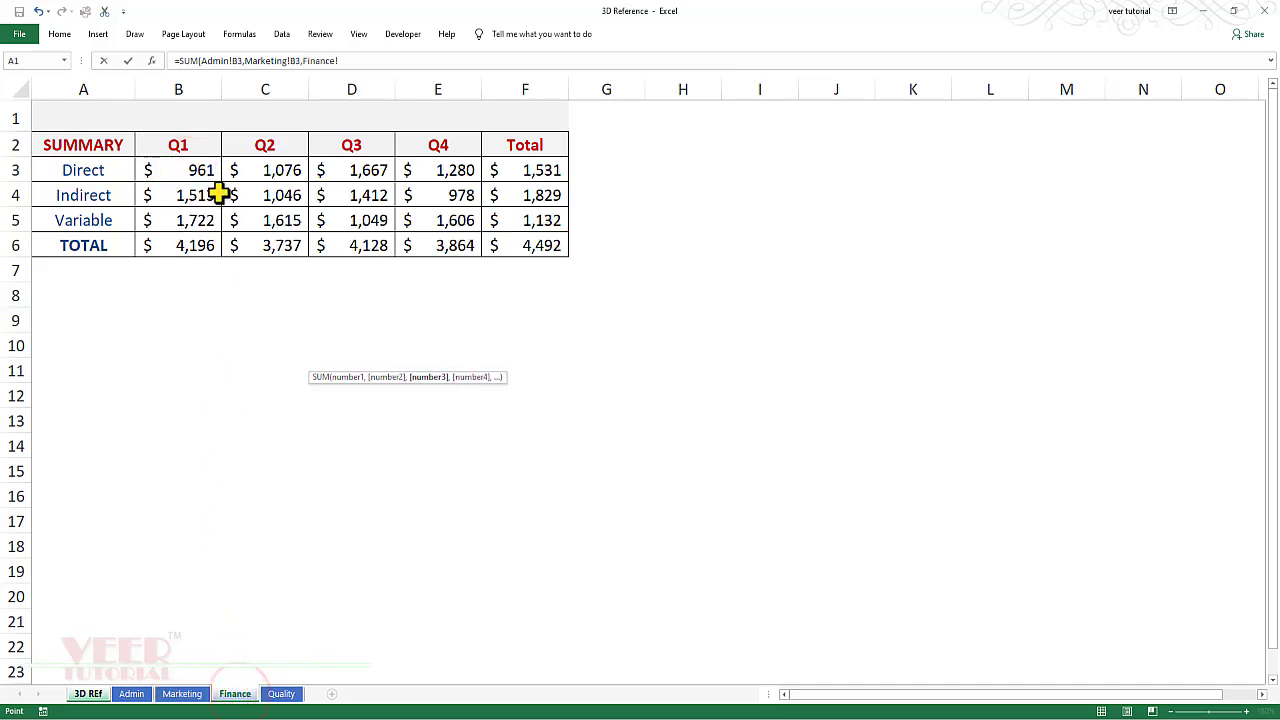
pyautogui.click(187, 170)
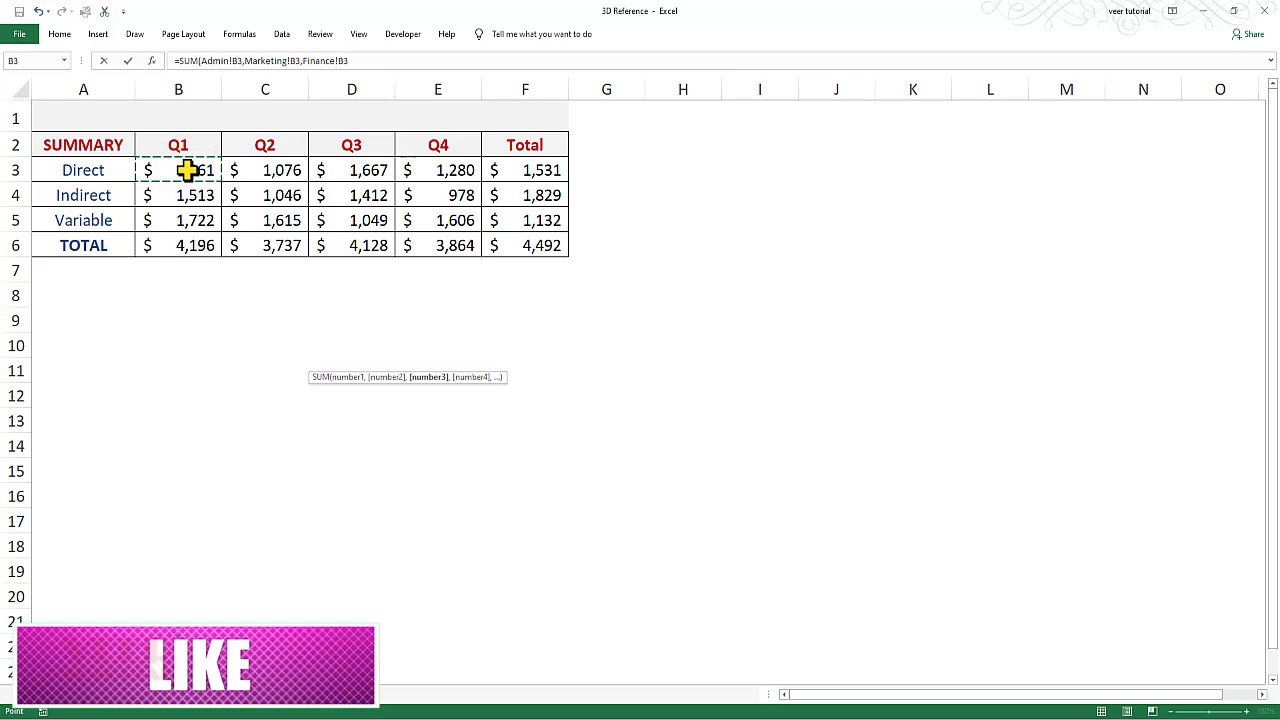
pyautogui.write(',')
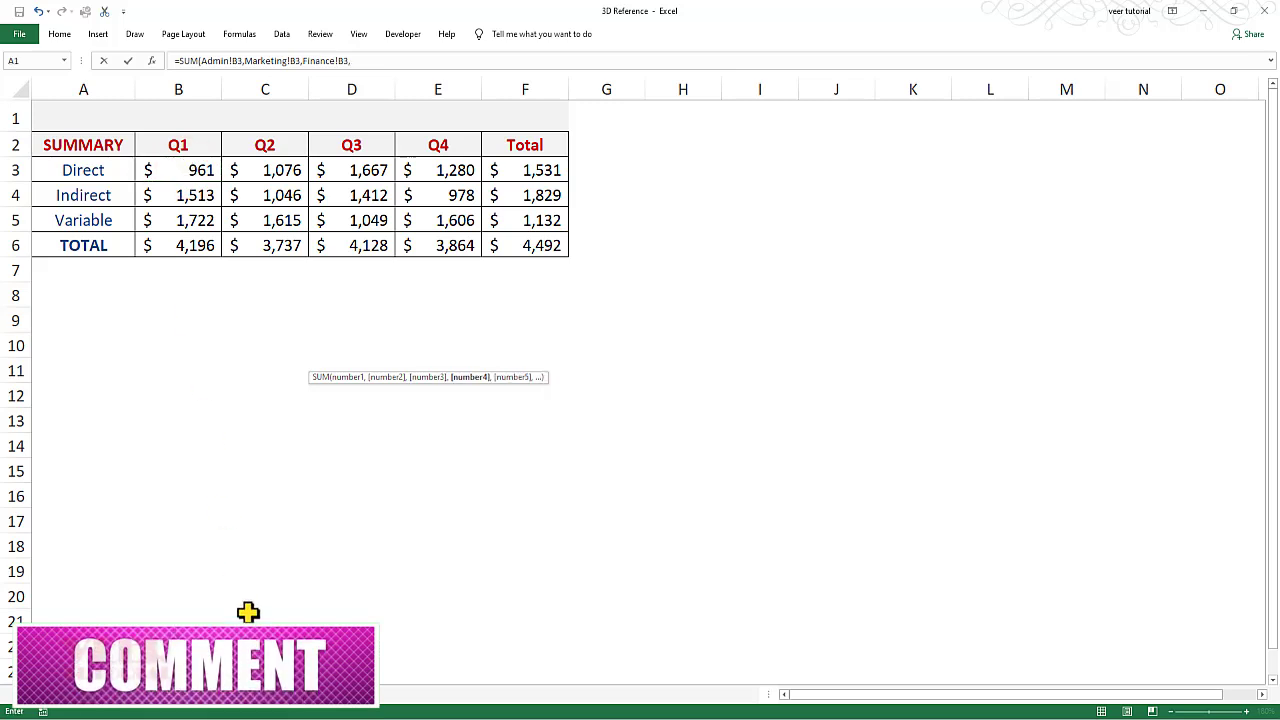
pyautogui.click(285, 694)
pyautogui.click(200, 172)
pyautogui.write(')')
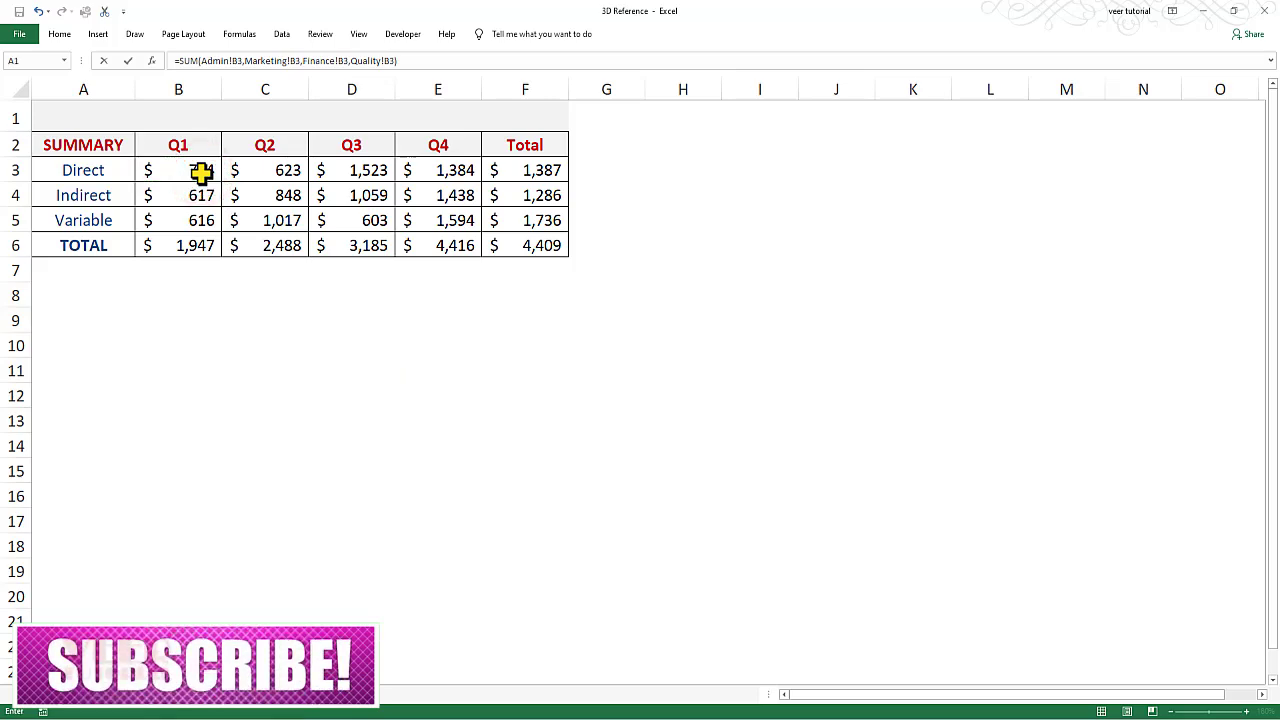
pyautogui.press('Return')
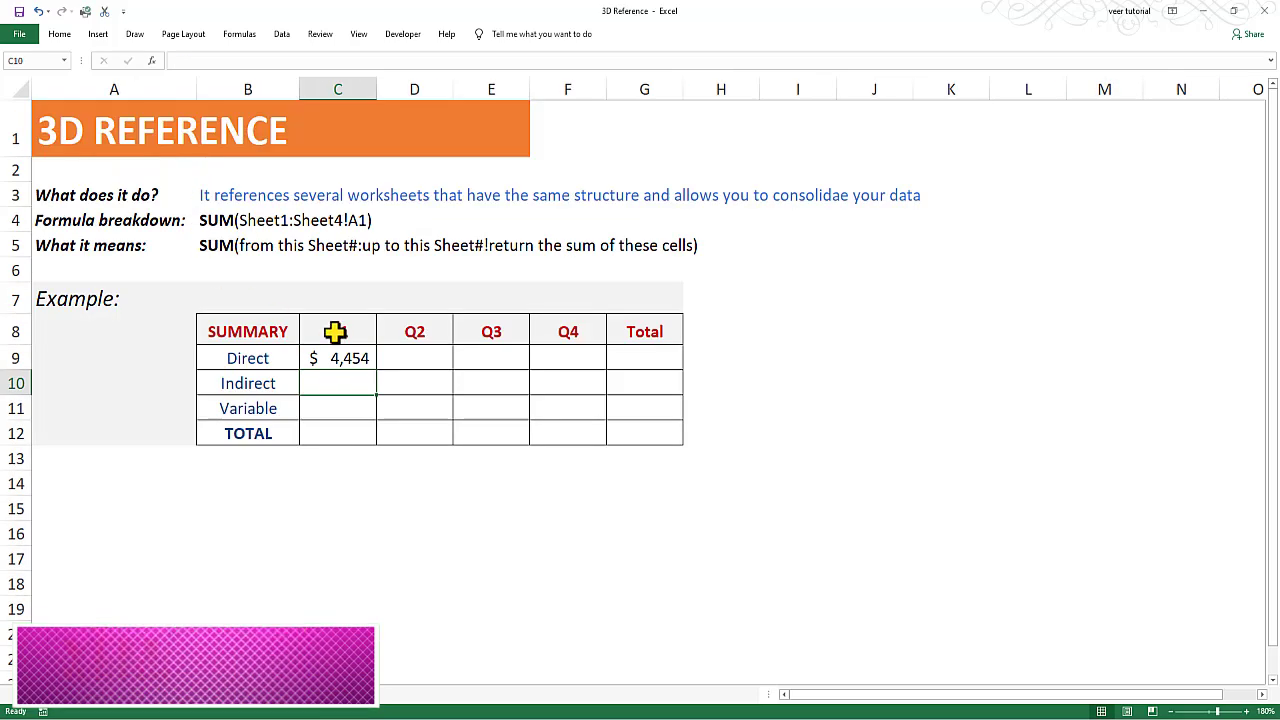
pyautogui.hotkey('ctrl', 'z')
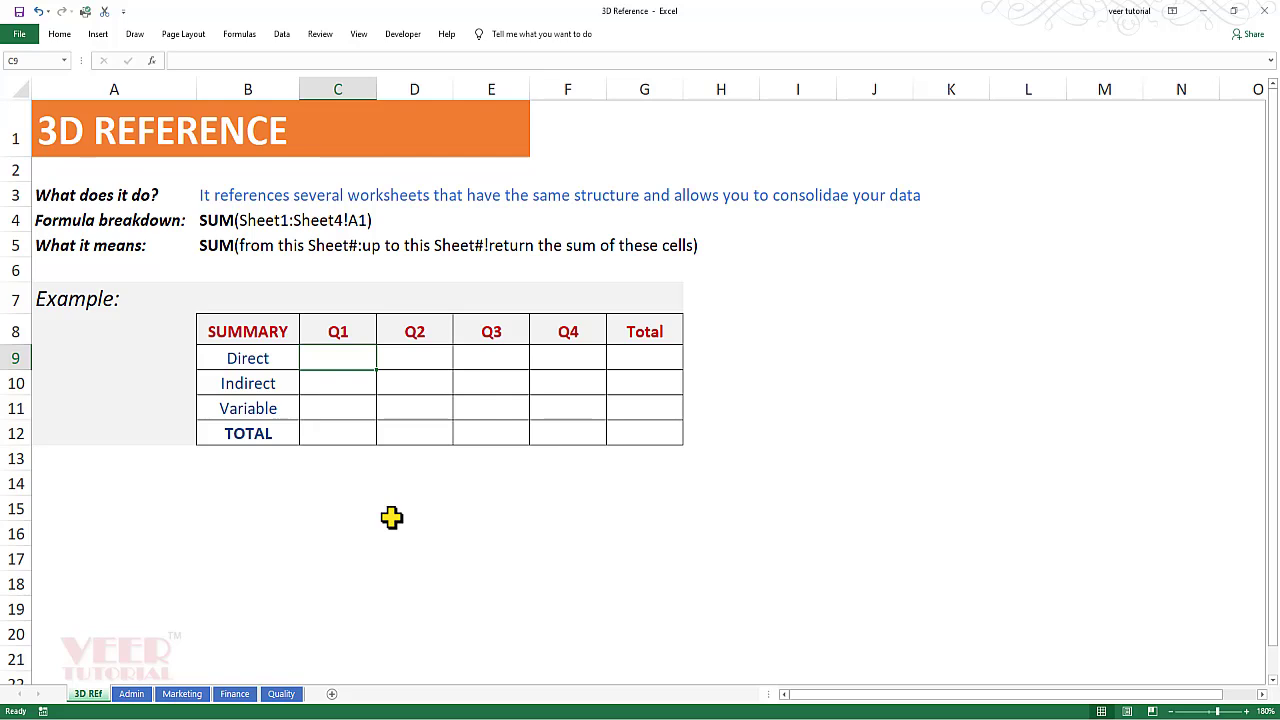
# Step: Enter the 3D reference formula =SUM(Admin:Quality!B3) in the Q1 Direct cell C9 of the summary table
pyautogui.write('=')
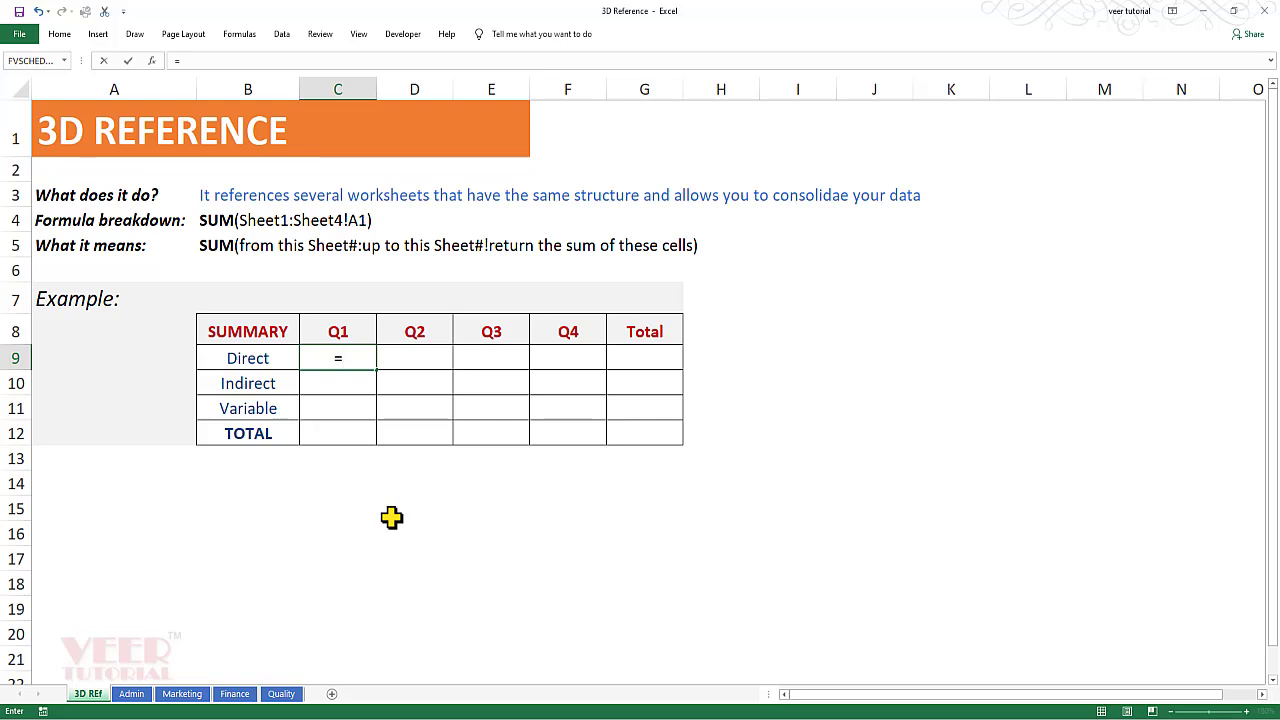
pyautogui.write('sum')
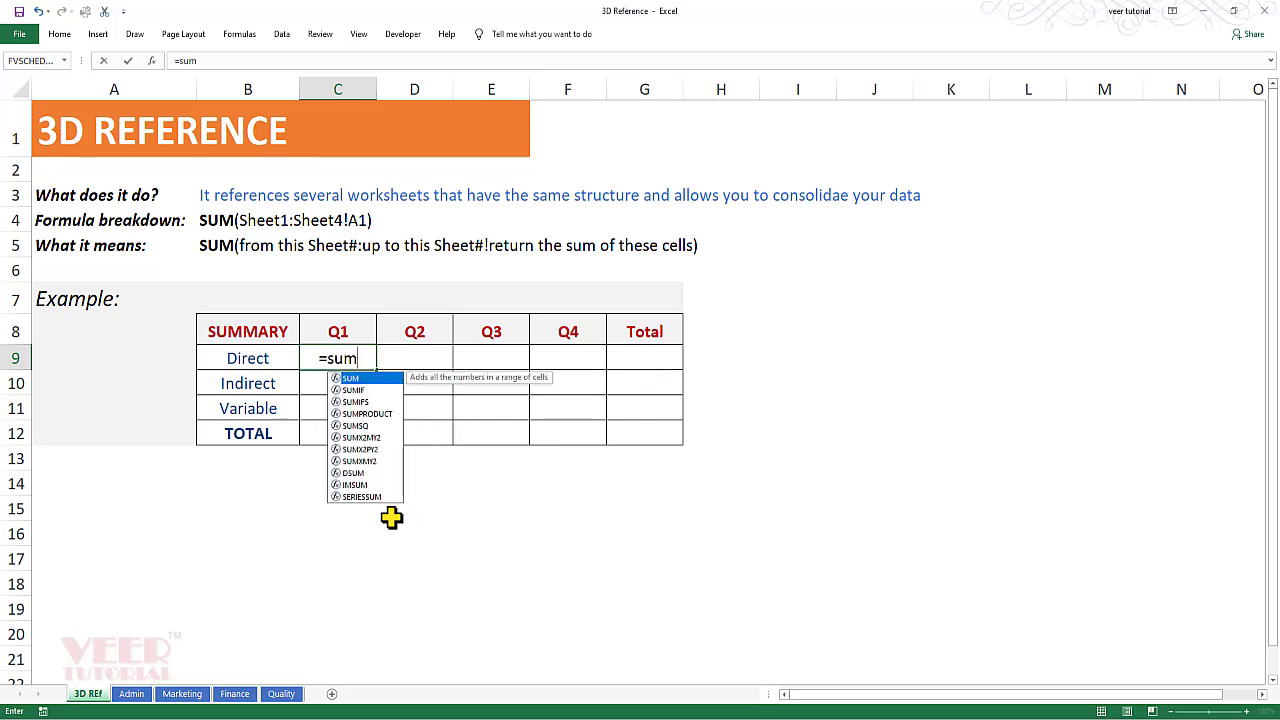
pyautogui.press('Tab')
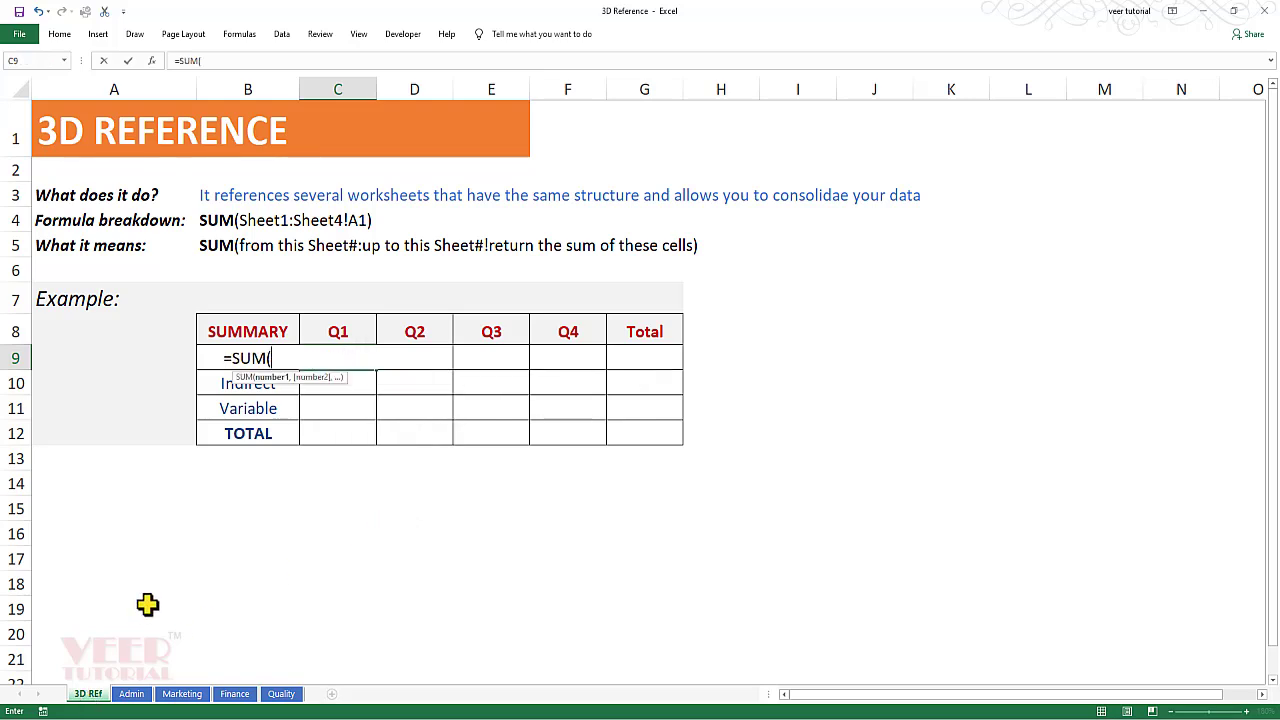
pyautogui.click(131, 696)
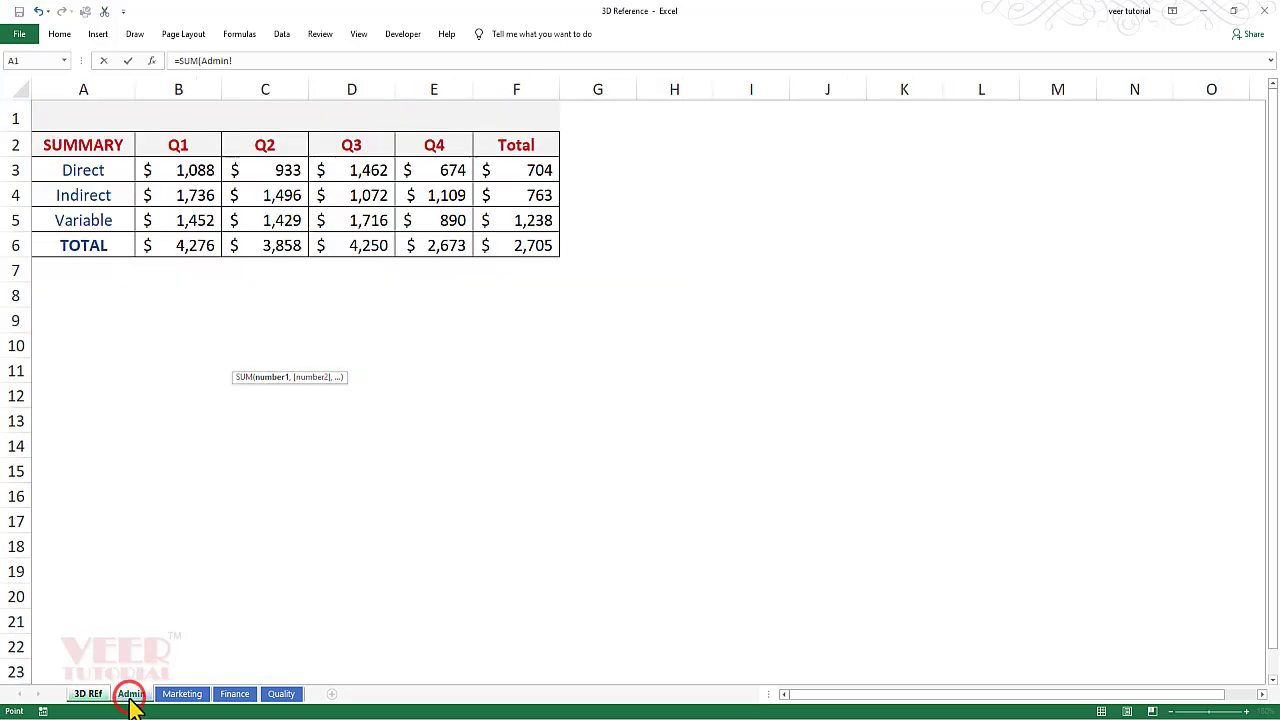
pyautogui.click(183, 172)
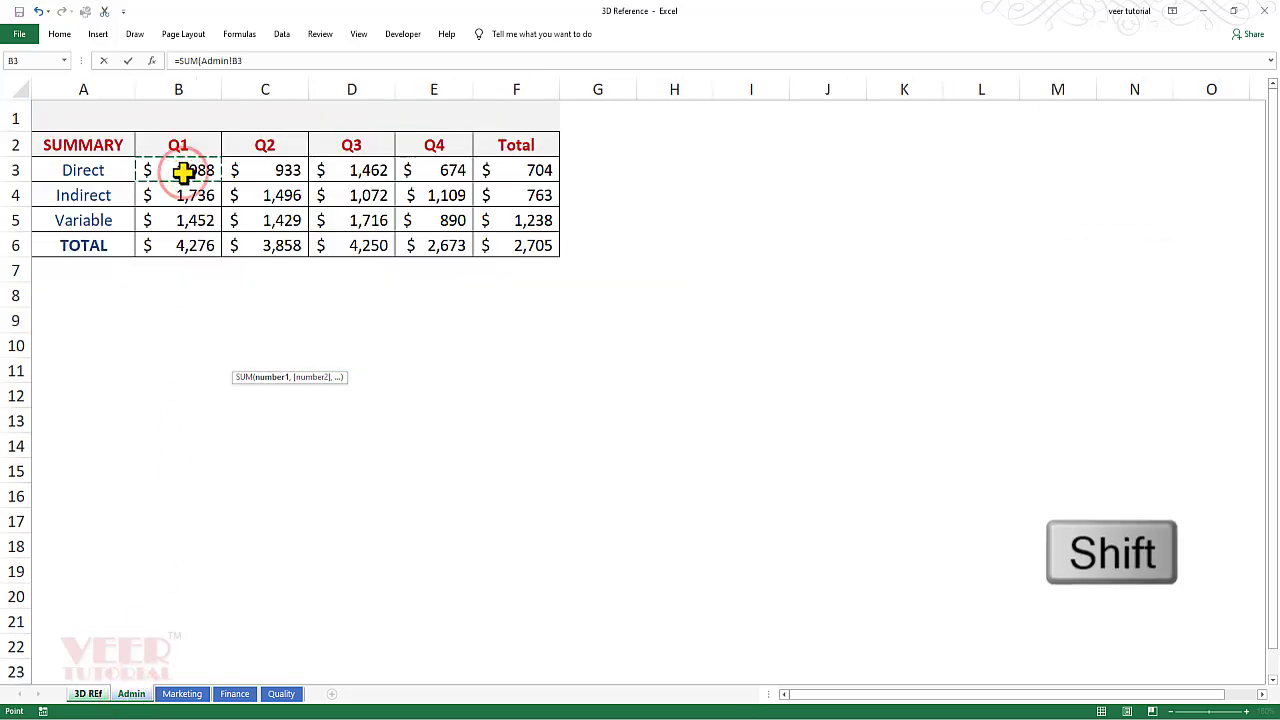
pyautogui.keyDown('shift'); pyautogui.click(281, 694); pyautogui.keyUp('shift')
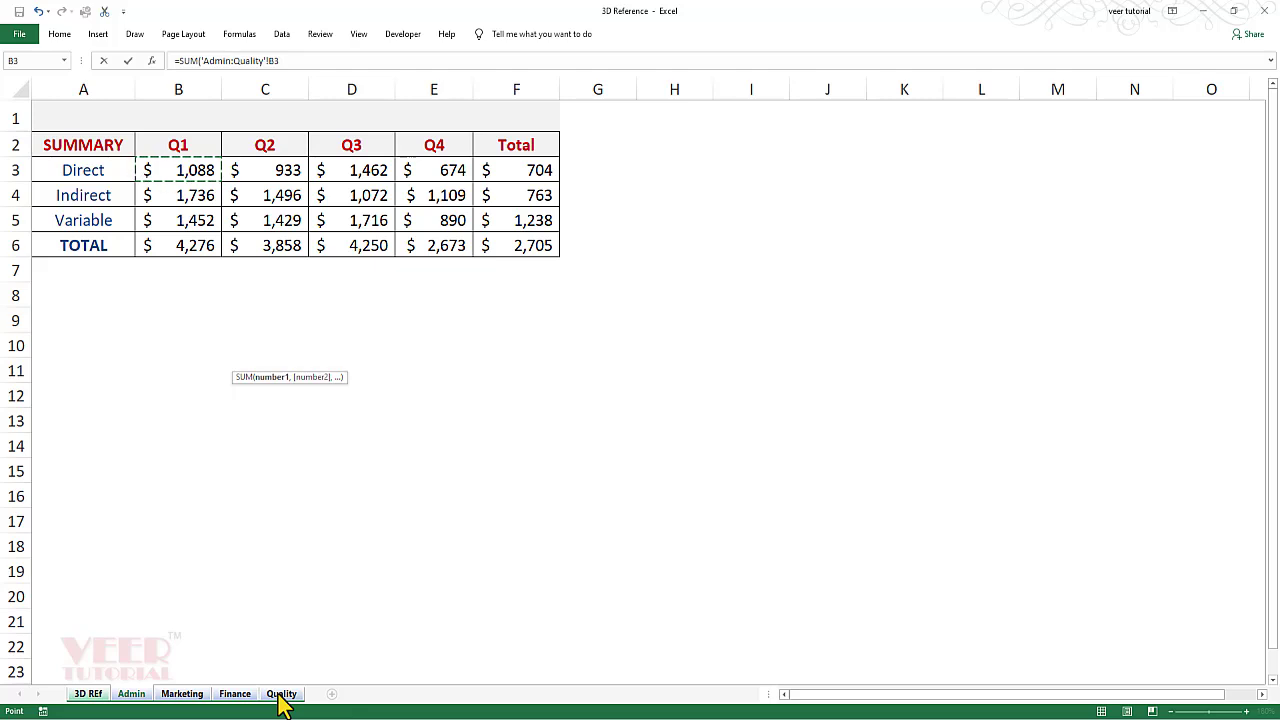
pyautogui.press('Return')
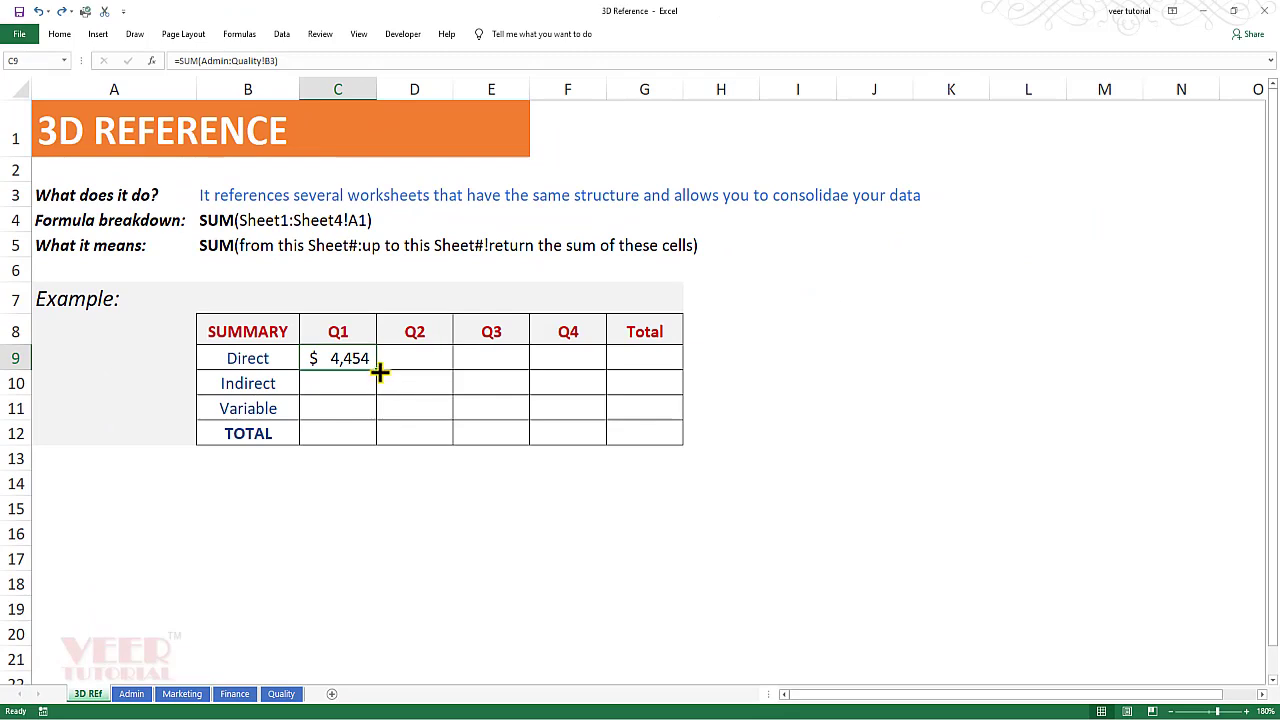
# Step: Fill the C9 formula across to the Total column and down to the TOTAL row, covering C9:G12
pyautogui.moveTo(376, 370); pyautogui.dragTo(660, 362)
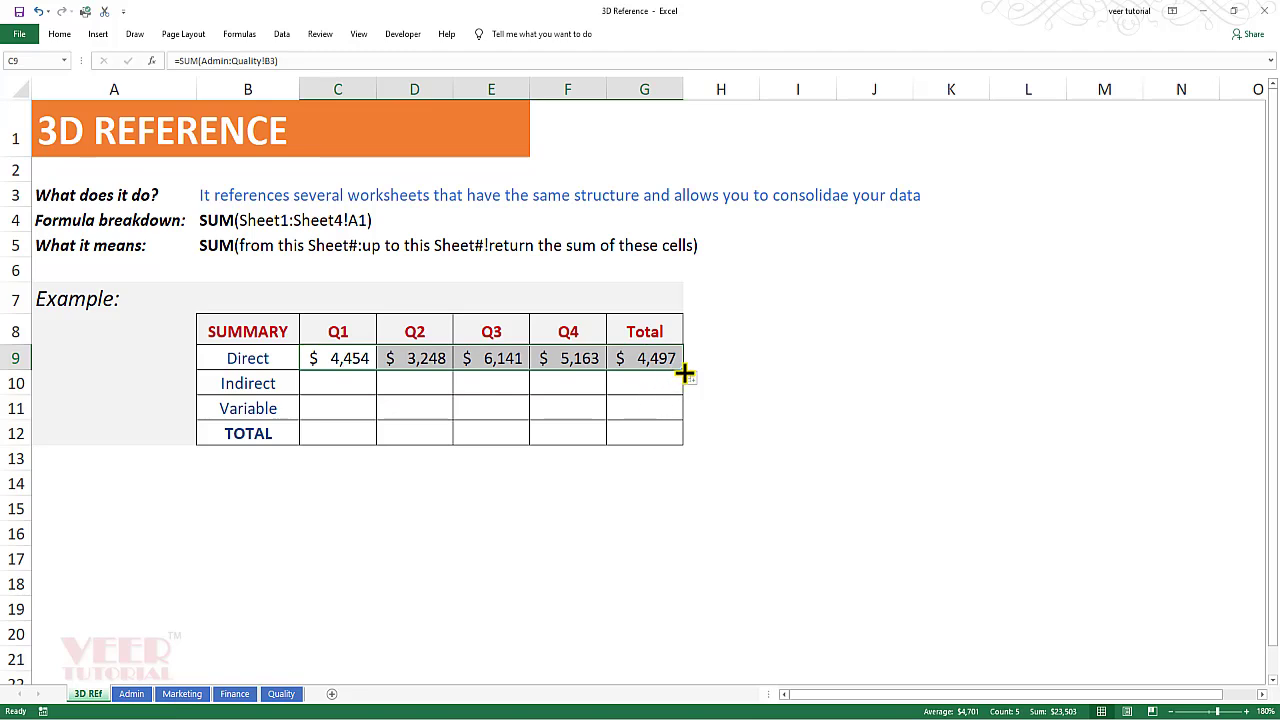
pyautogui.moveTo(686, 372); pyautogui.dragTo(683, 437)
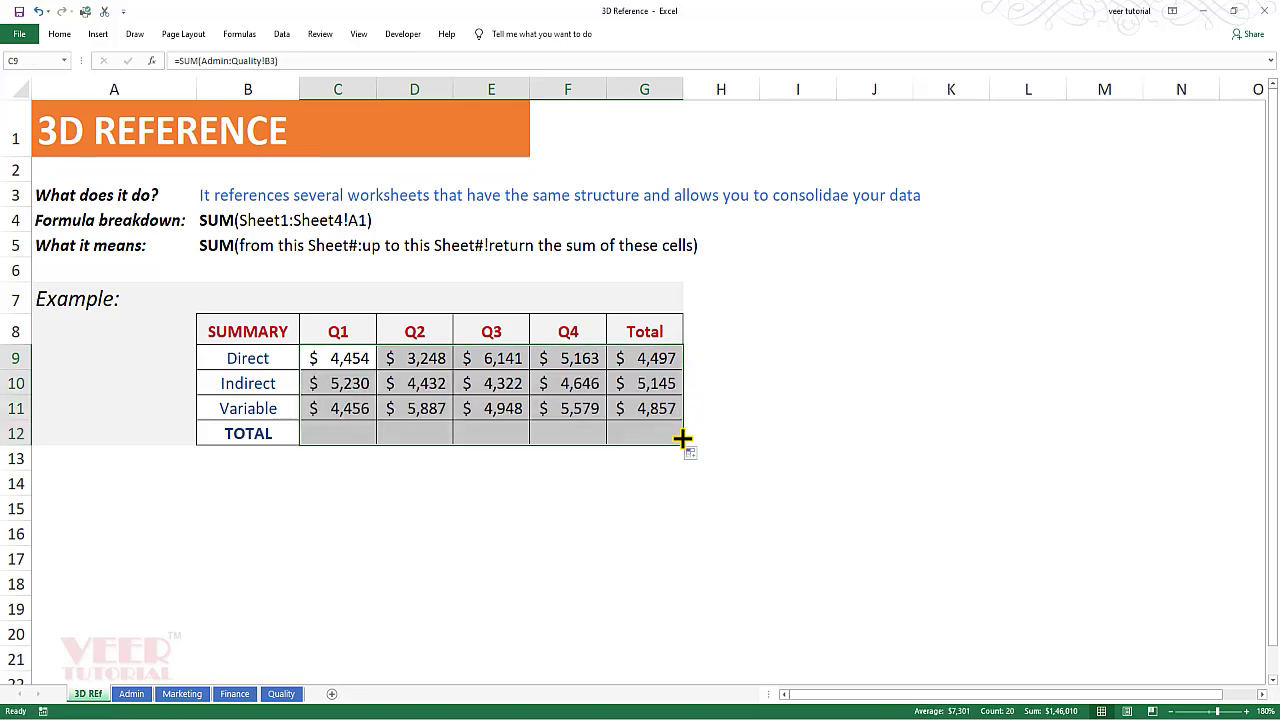
pyautogui.click(644, 506)
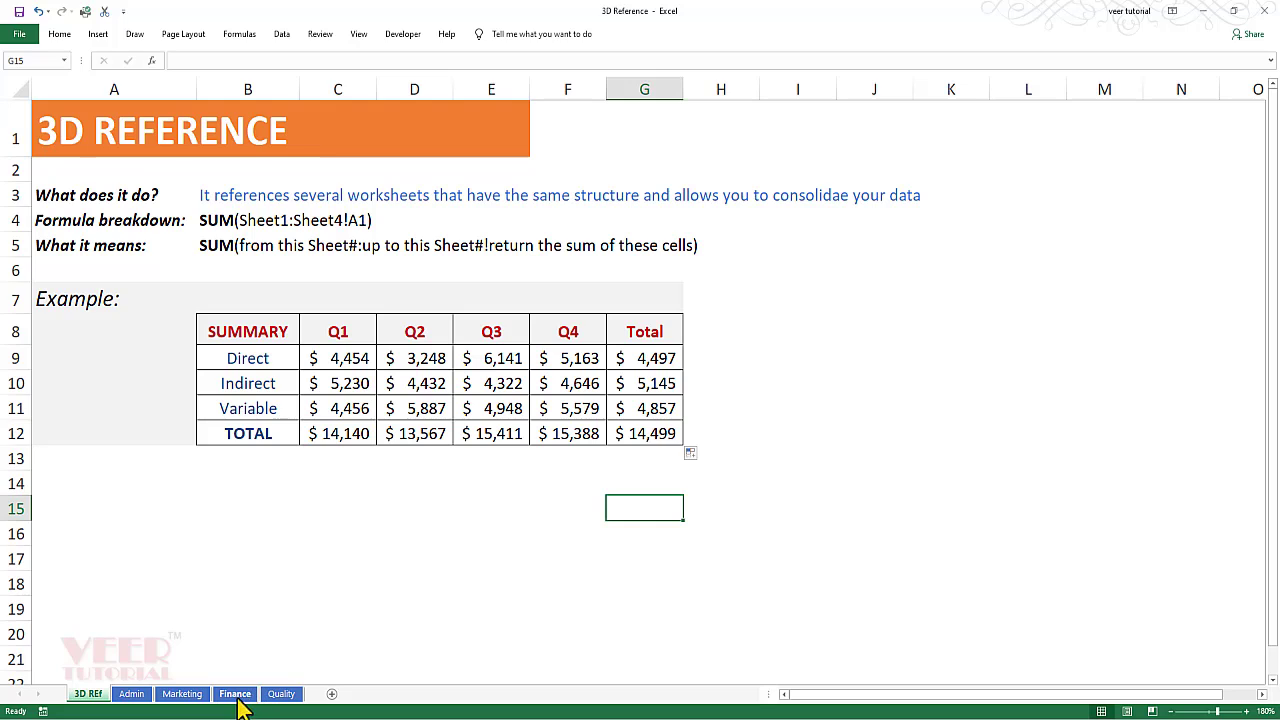
# Step: Create a copy of the Finance sheet in the same workbook, placed before the Finance sheet
pyautogui.click(236, 694)
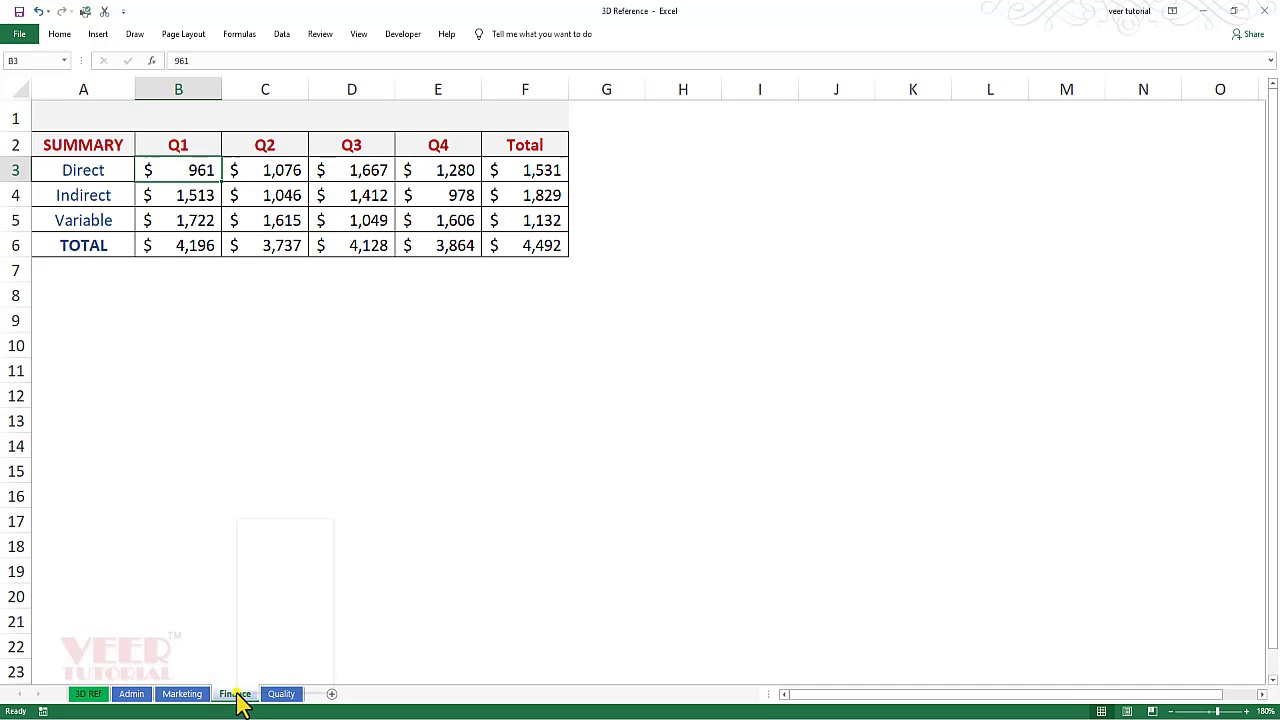
pyautogui.rightClick(238, 697)
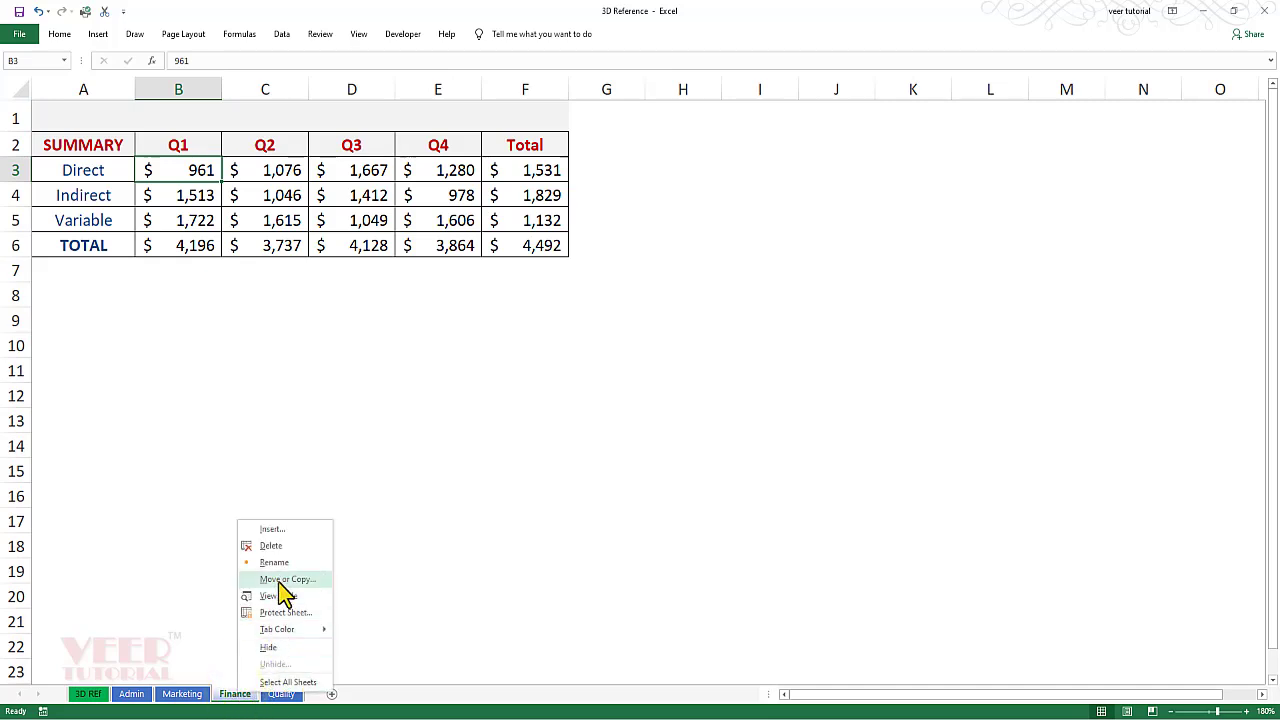
pyautogui.click(317, 580)
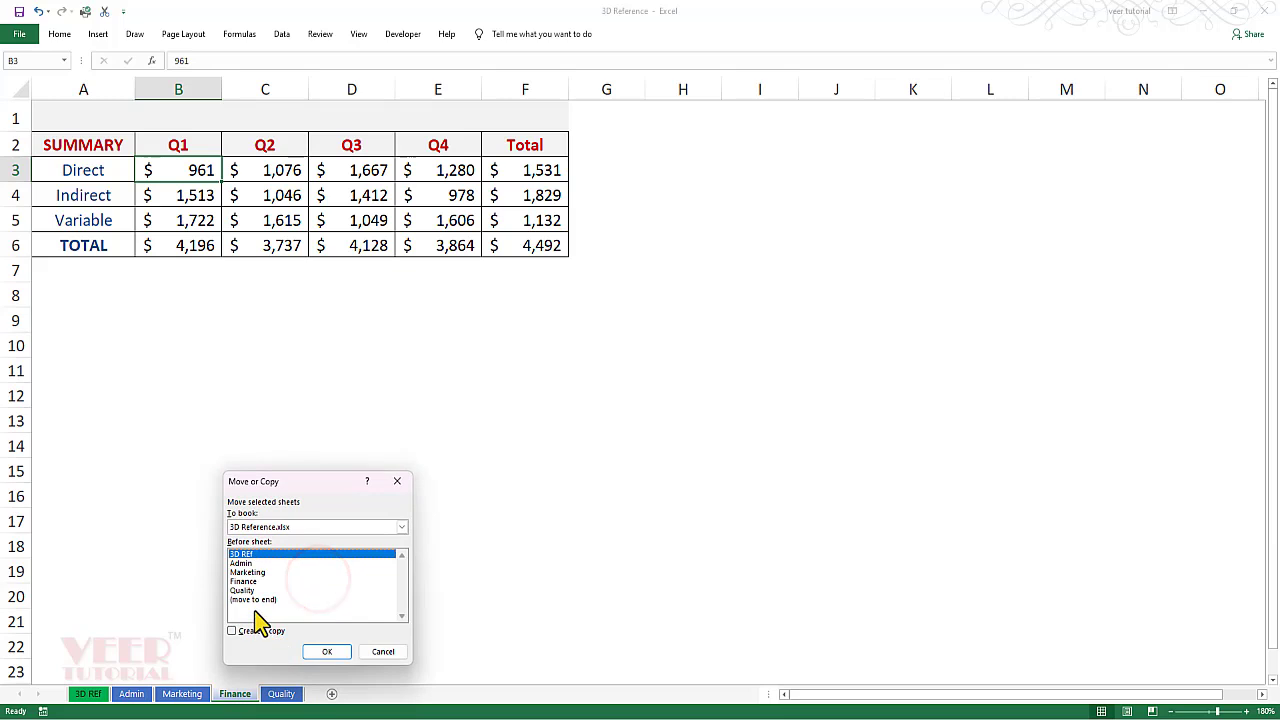
pyautogui.click(246, 581)
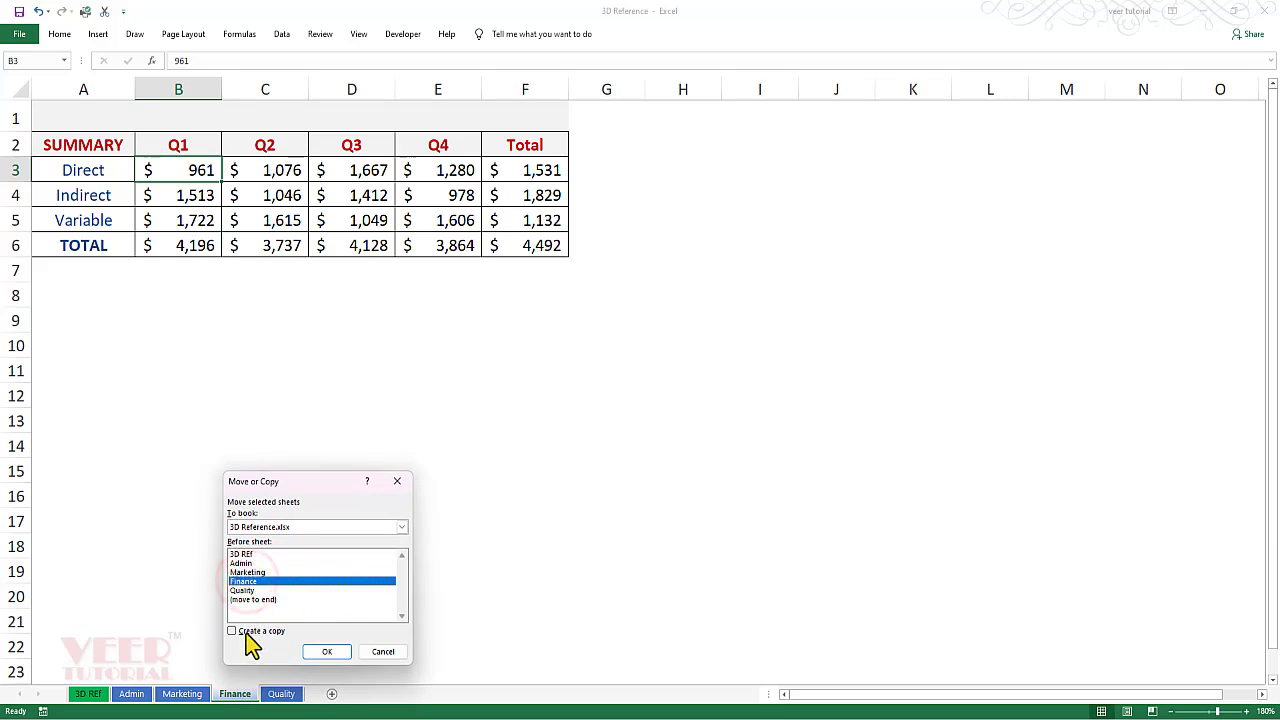
pyautogui.click(255, 631)
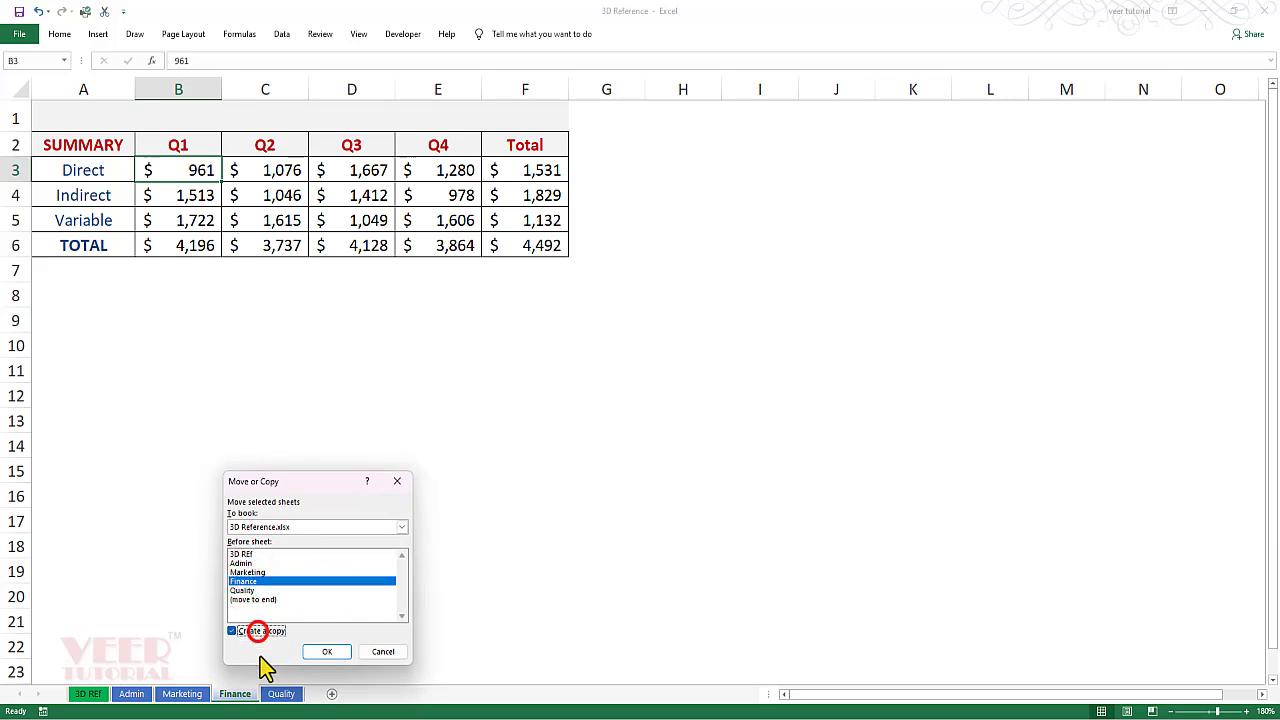
pyautogui.click(324, 651)
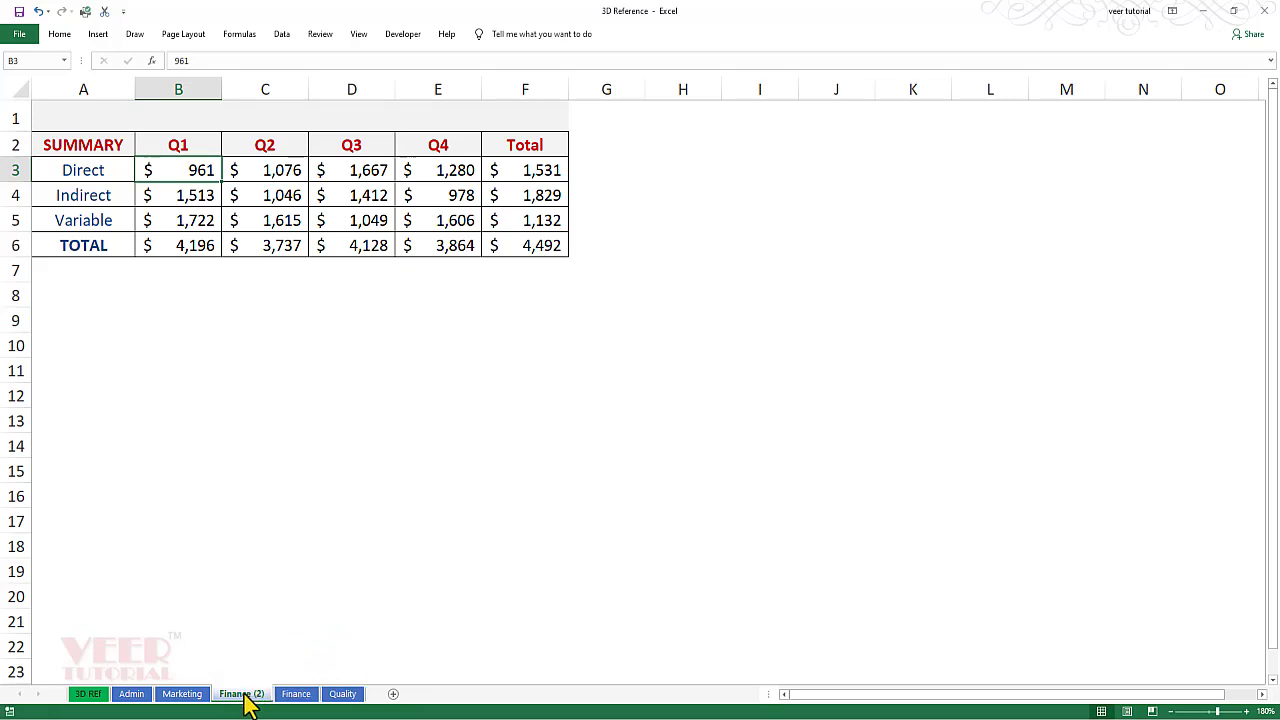
# Step: Rename the copied Finance sheet as Dispatch
pyautogui.rightClick(245, 697)
pyautogui.press('Escape')
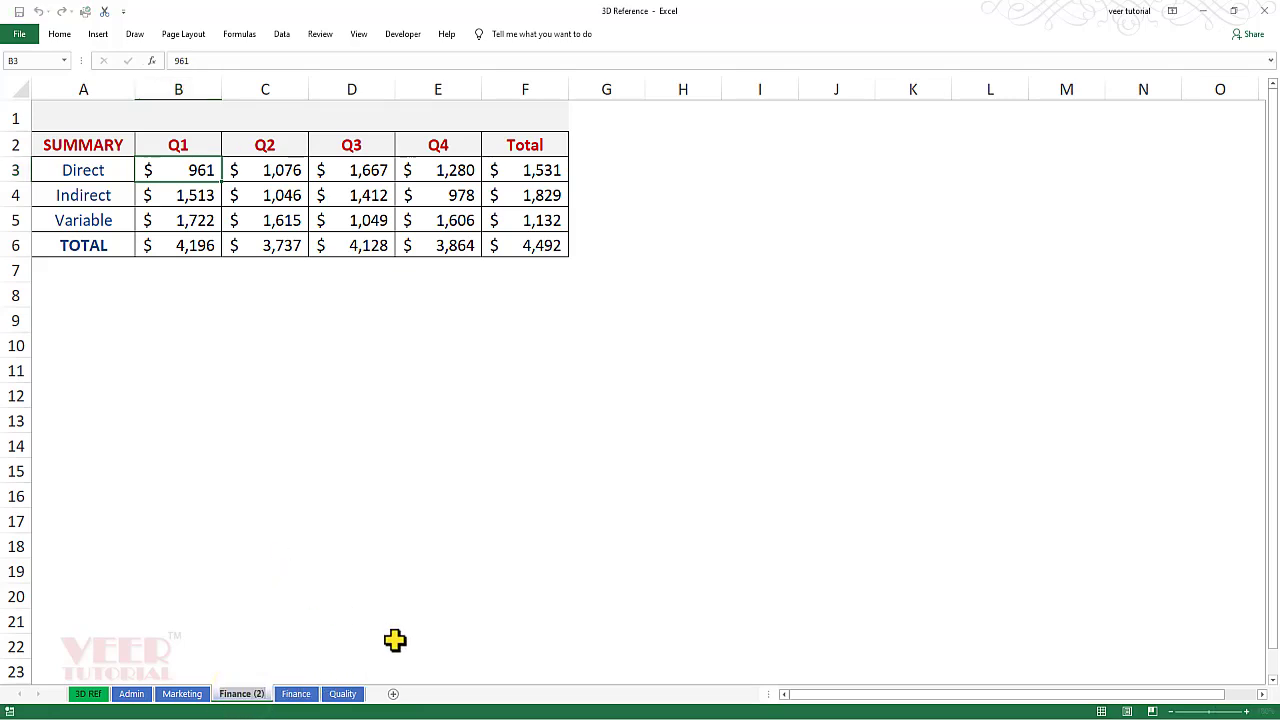
pyautogui.write('Dispatch')
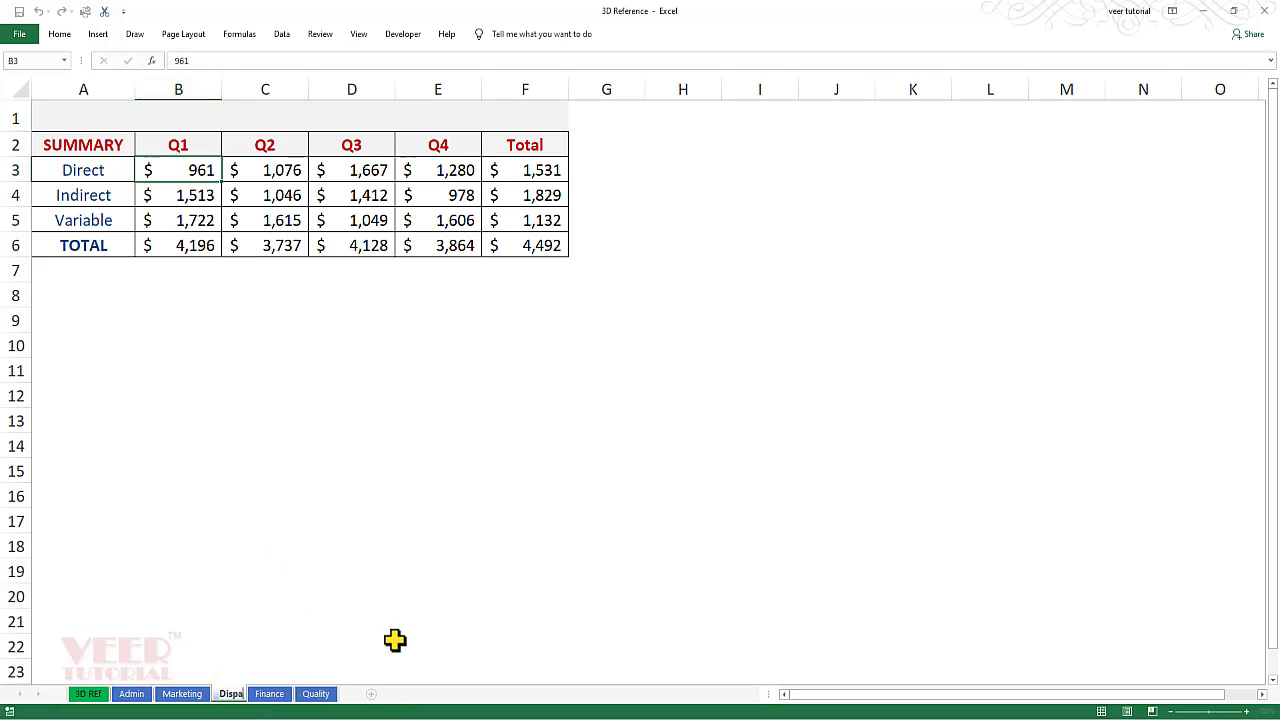
pyautogui.press('Return')
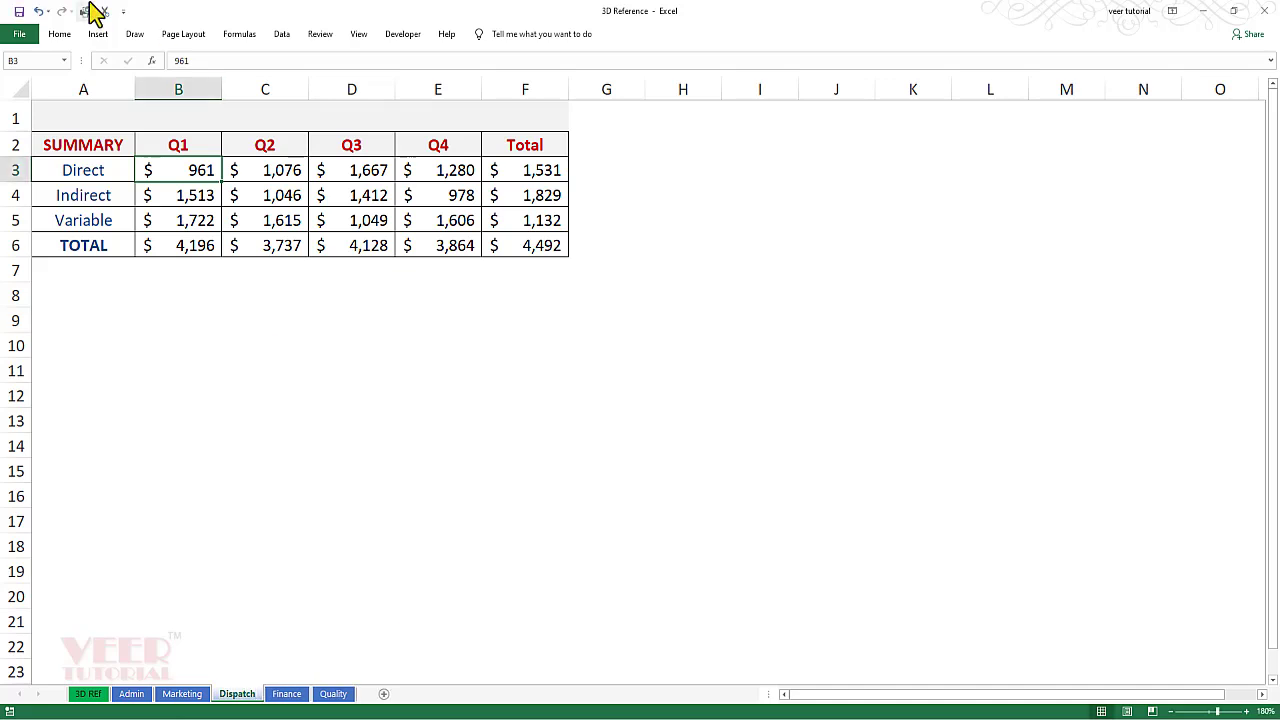
# Step: Check the Q1 Direct and Q1 TOTAL formulas in cells C9 and C12 of the 3D REF summary table
pyautogui.click(87, 694)
pyautogui.click(211, 575)
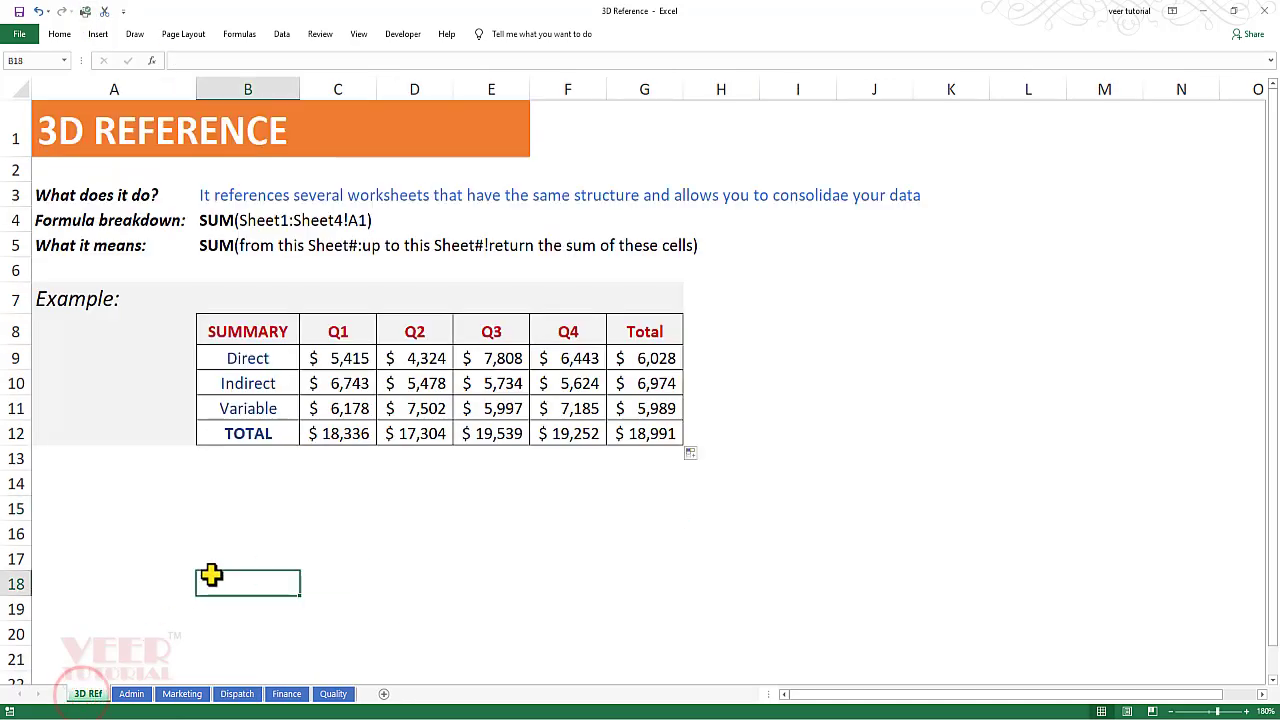
pyautogui.click(343, 357)
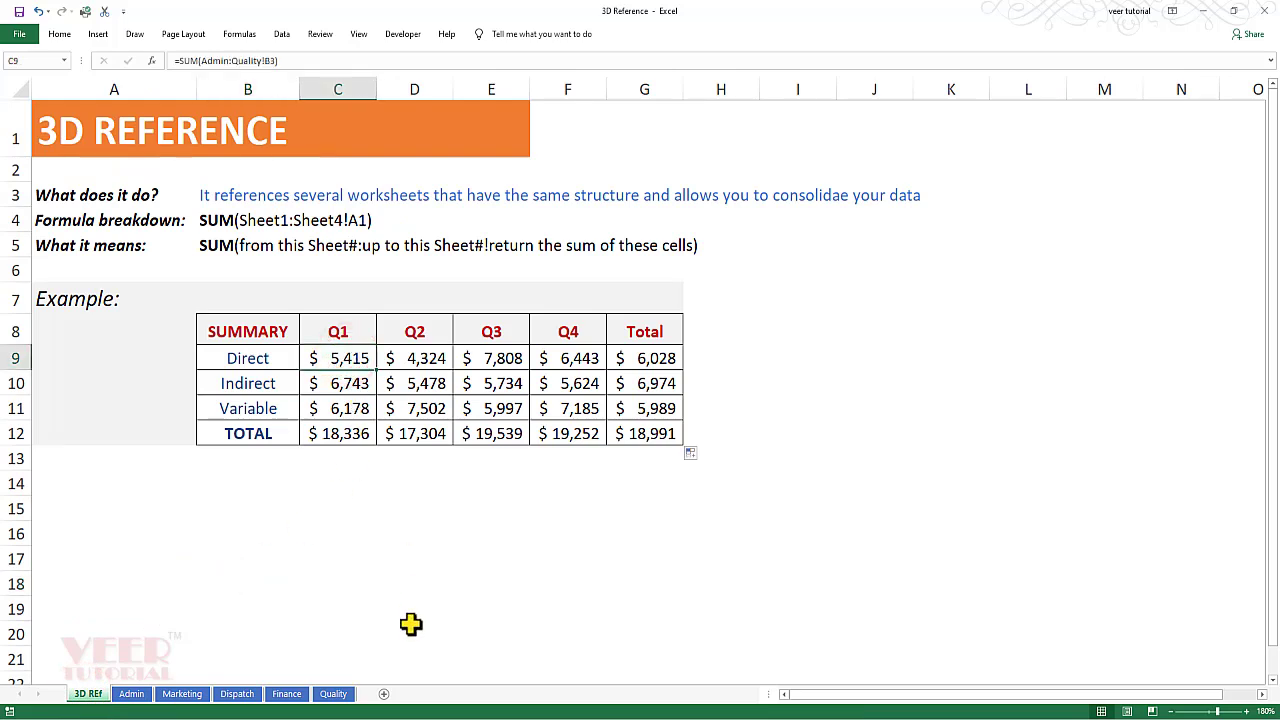
pyautogui.click(338, 436)
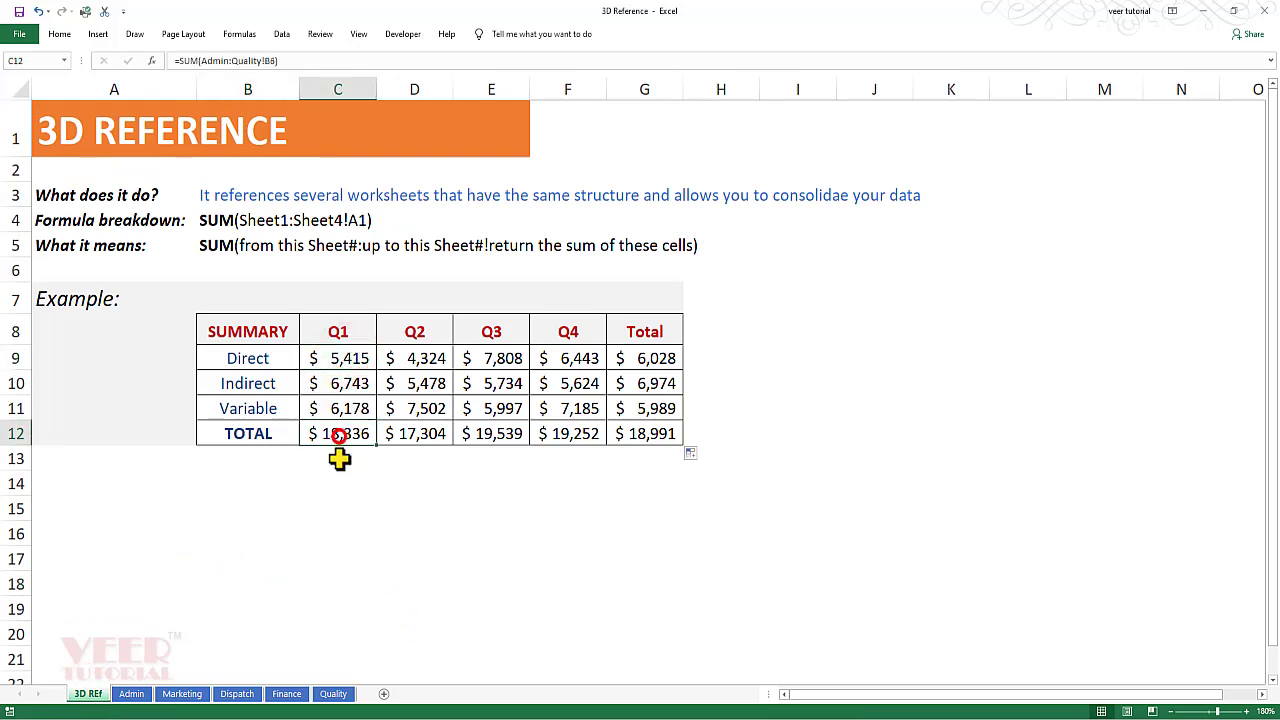
# Step: On the Dispatch sheet, set the Q1 Direct value in B3 to 892 and the Q1 Variable value in B5 to 5876
pyautogui.click(236, 694)
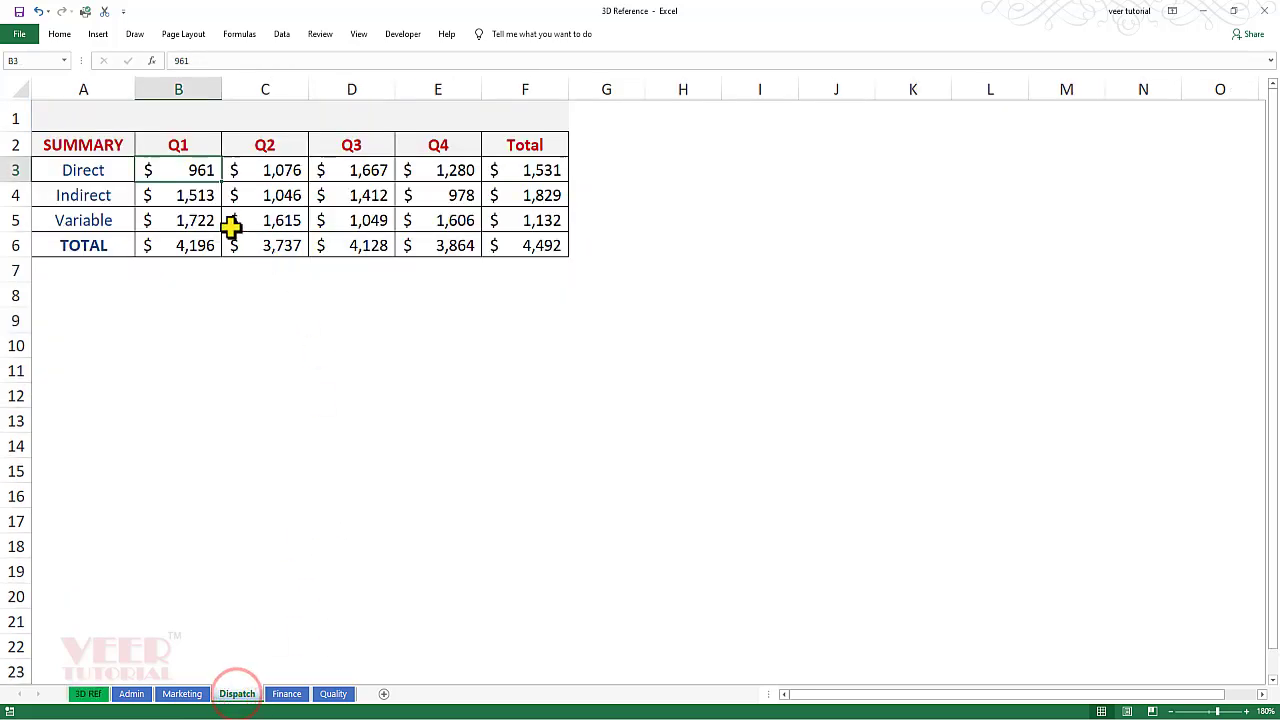
pyautogui.write('89')
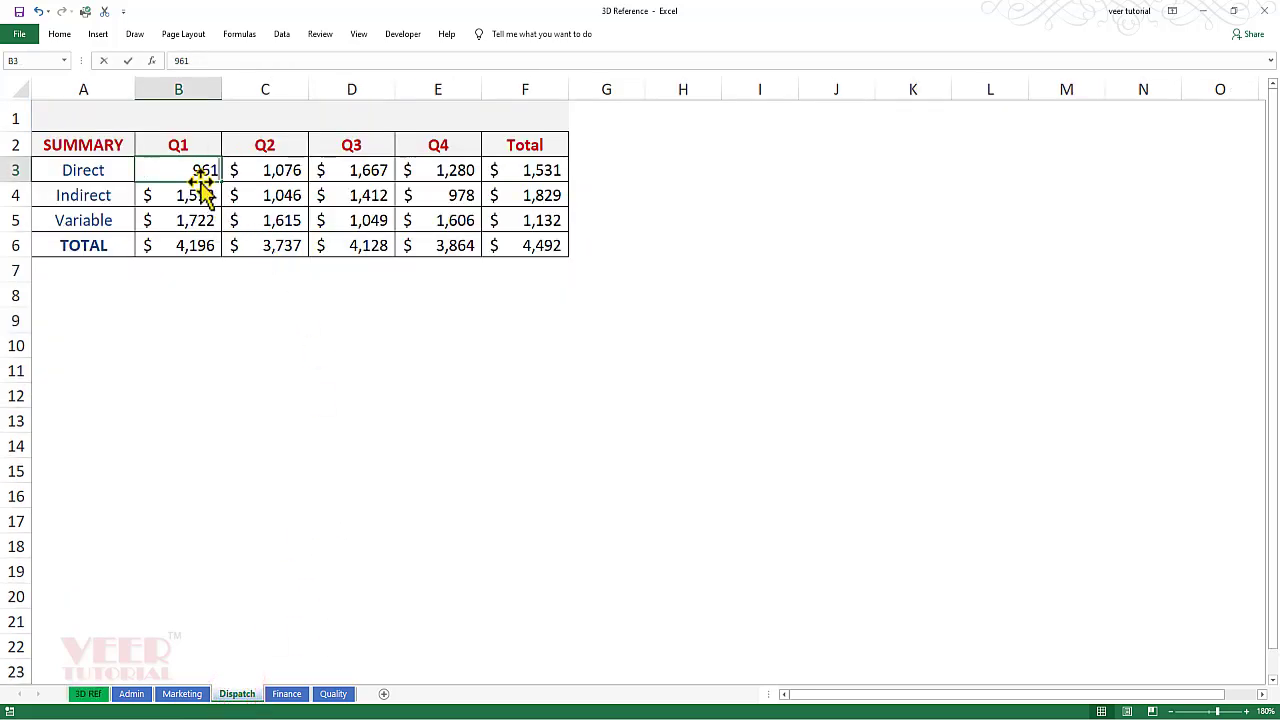
pyautogui.write('2')
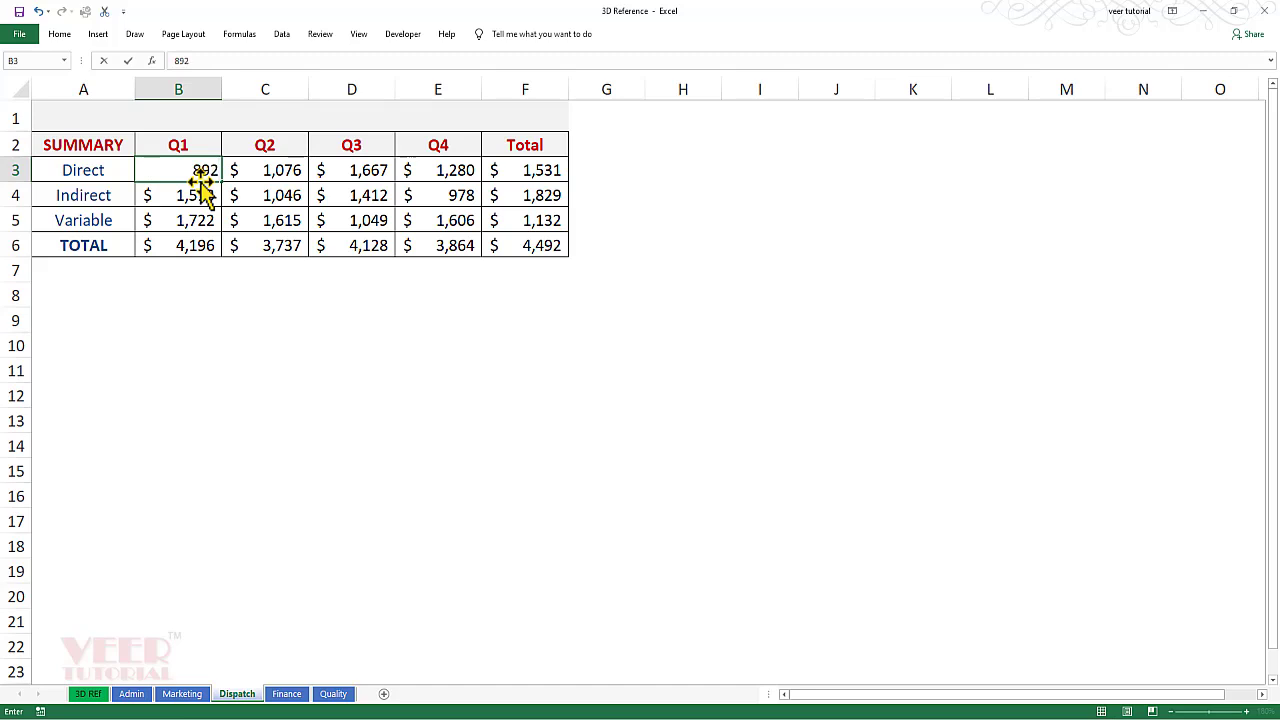
pyautogui.click(203, 191)
pyautogui.click(190, 218)
pyautogui.write('5876')
pyautogui.press('Return')
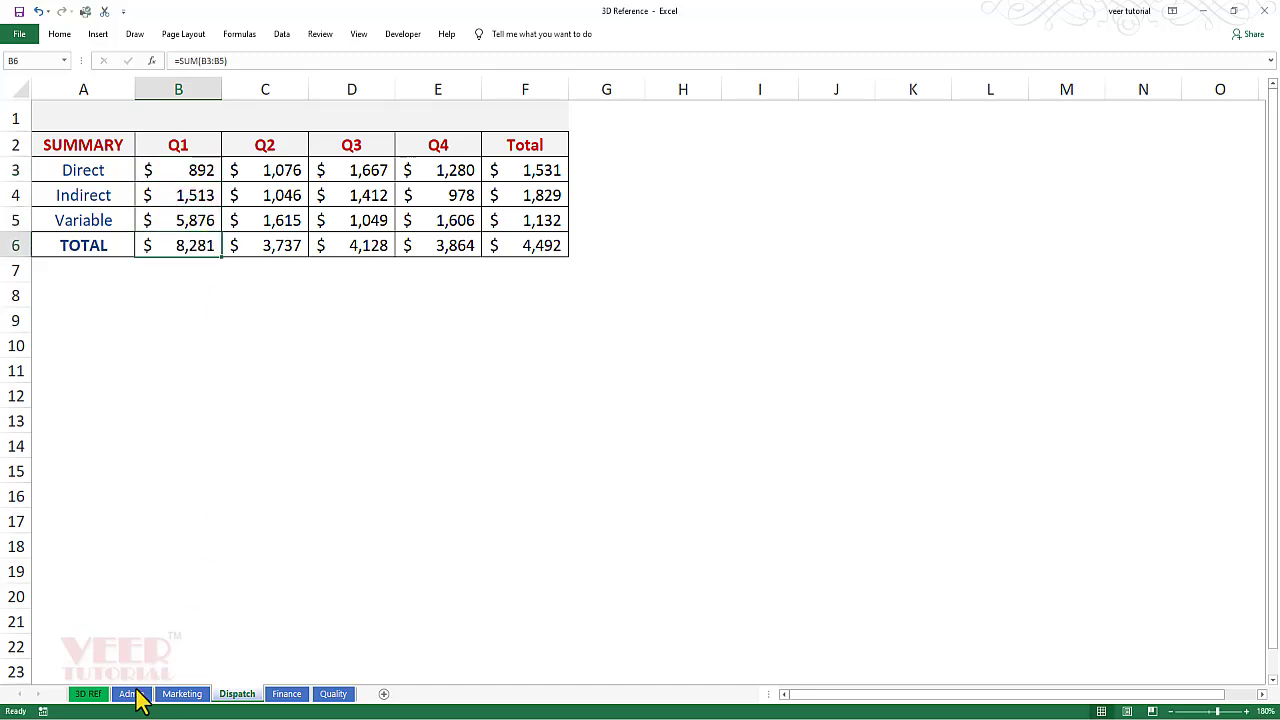
# Step: Return to the 3D REF sheet and review the Q1 TOTAL in cell C12 against the edited Dispatch values
pyautogui.click(87, 694)
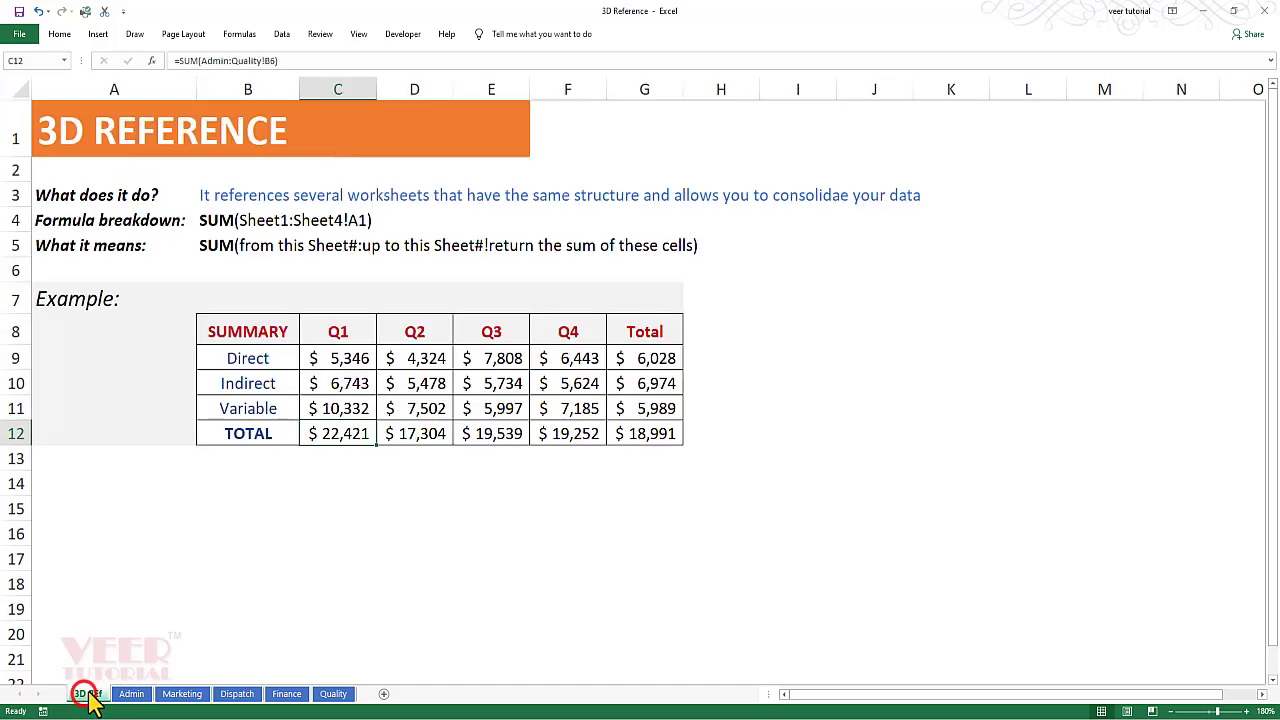
pyautogui.click(309, 533)
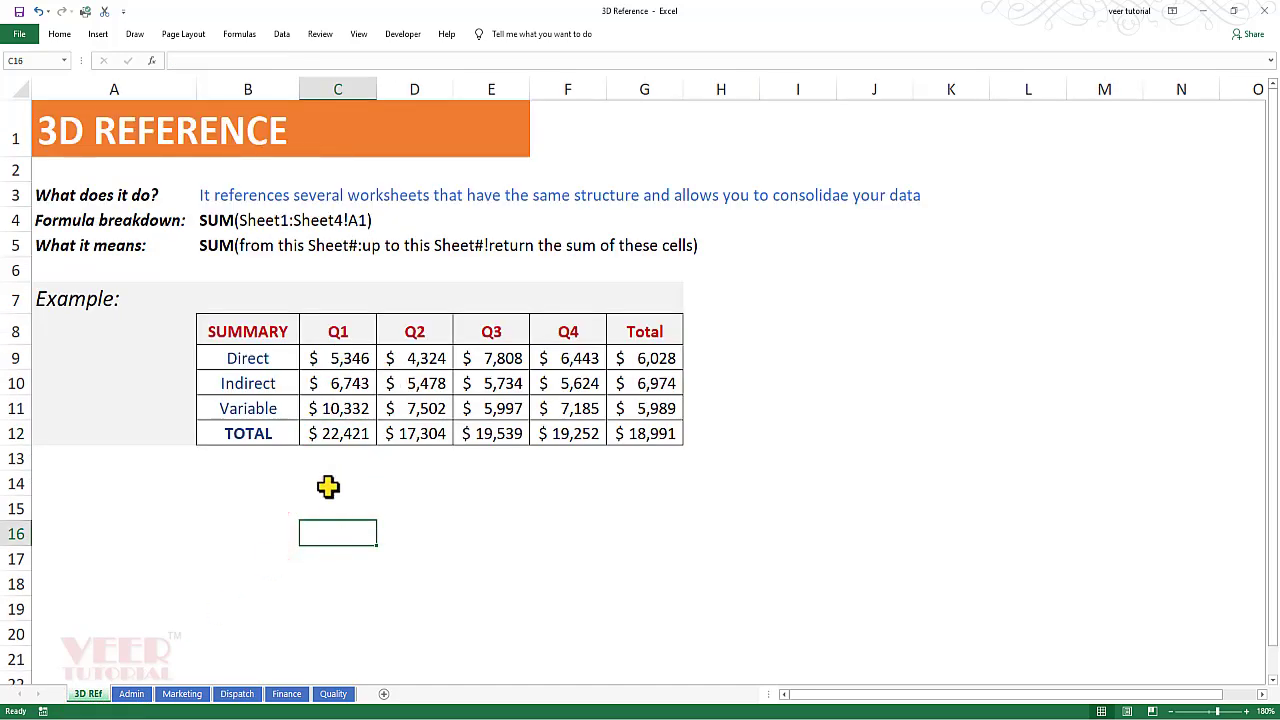
pyautogui.click(330, 433)
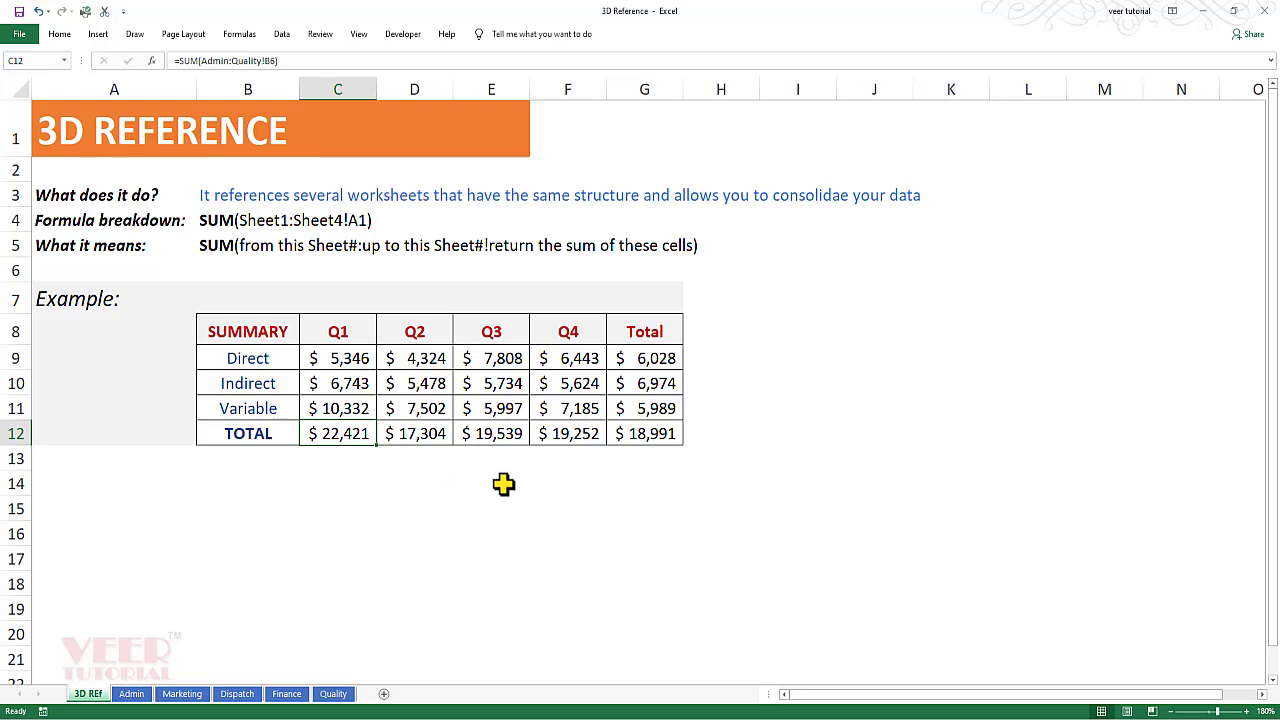
pyautogui.click(874, 508)
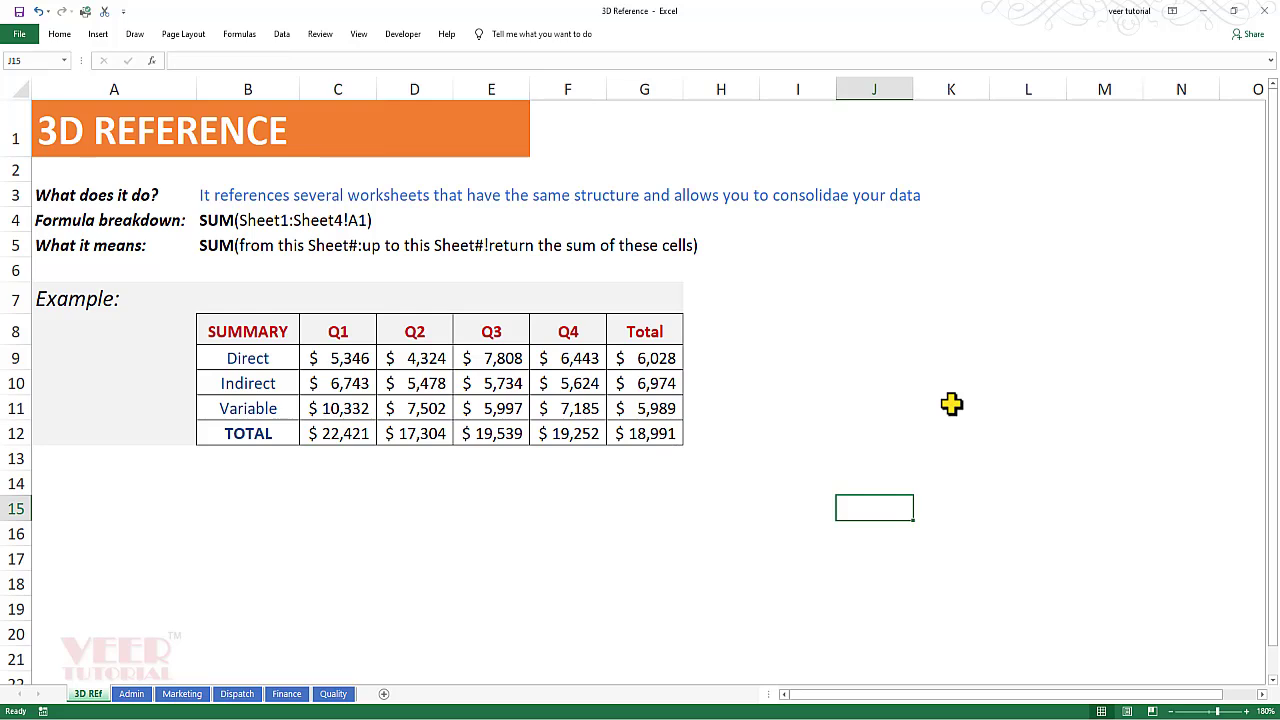